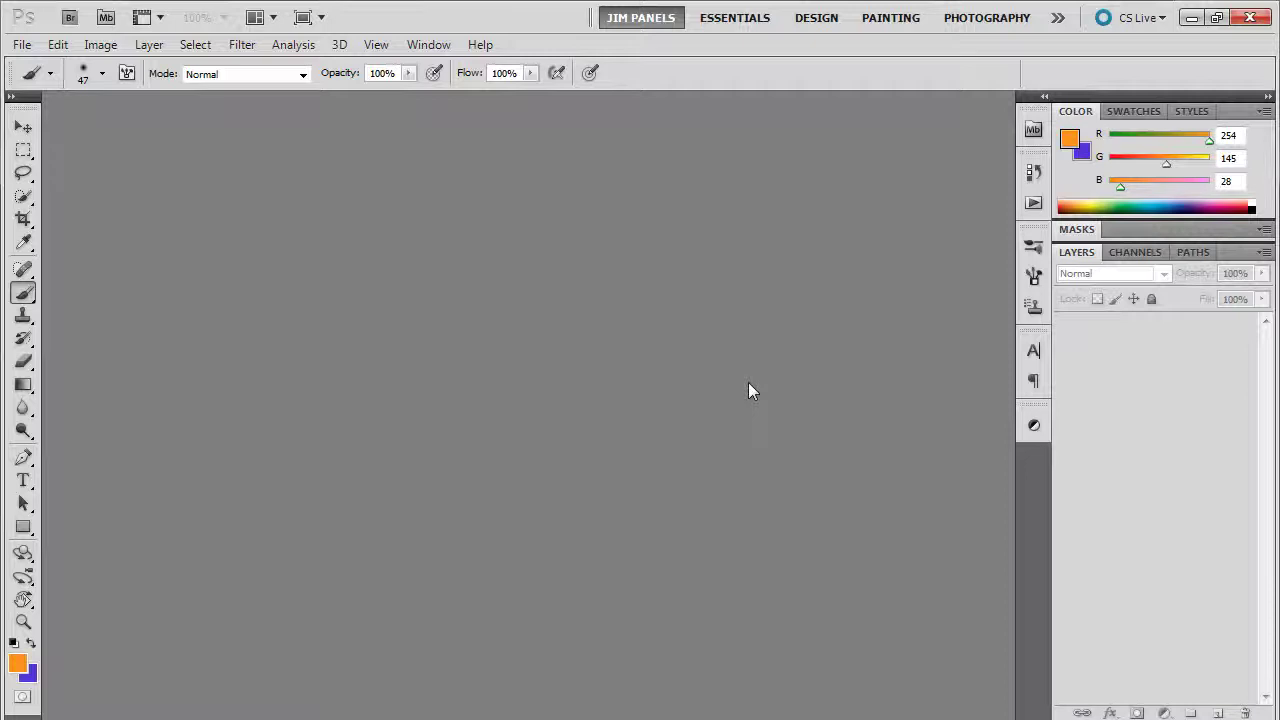
# - From Adobe Bridge's Resources folder, open AutoColor1.jpg in Photoshop
pyautogui.click(72, 20)
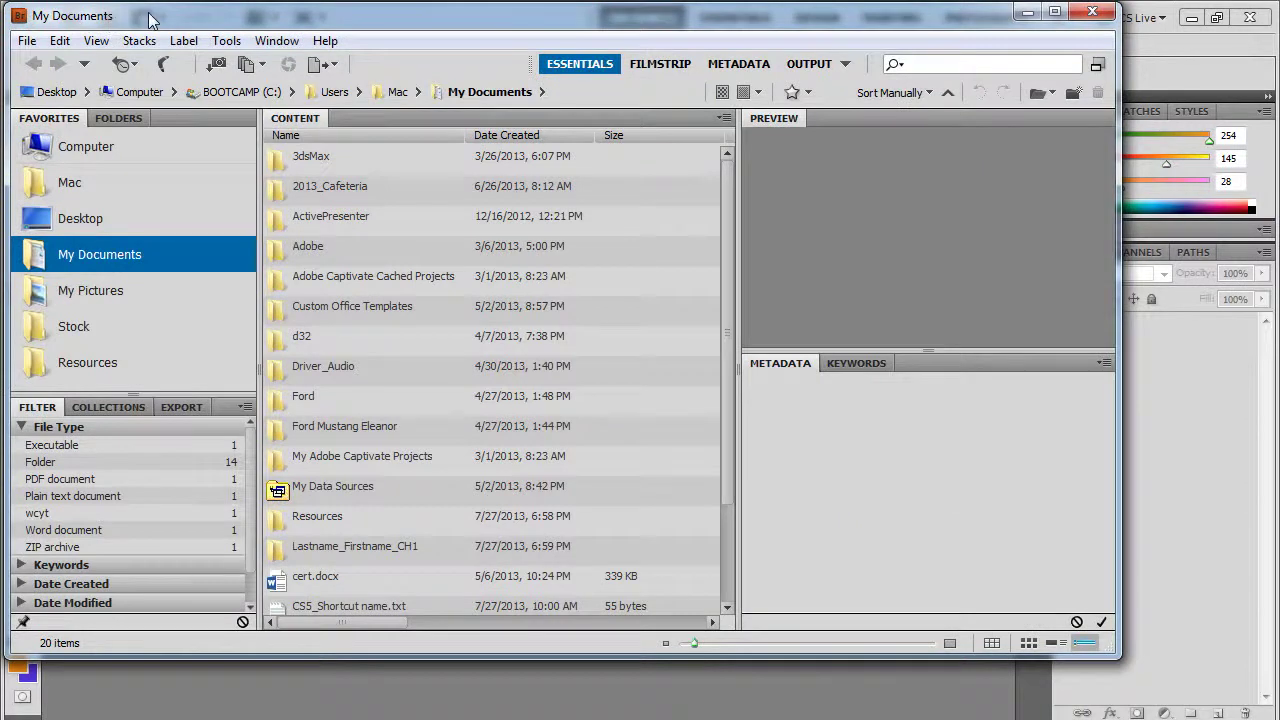
pyautogui.click(100, 370)
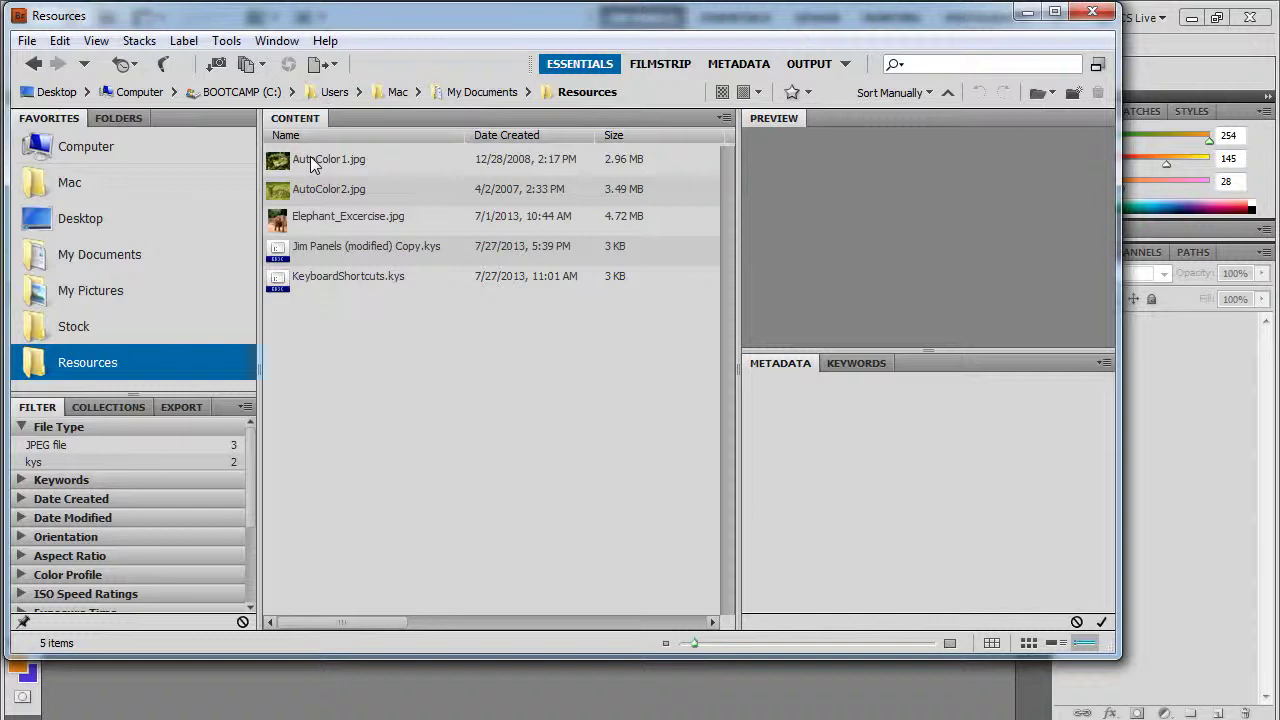
pyautogui.doubleClick(311, 160)
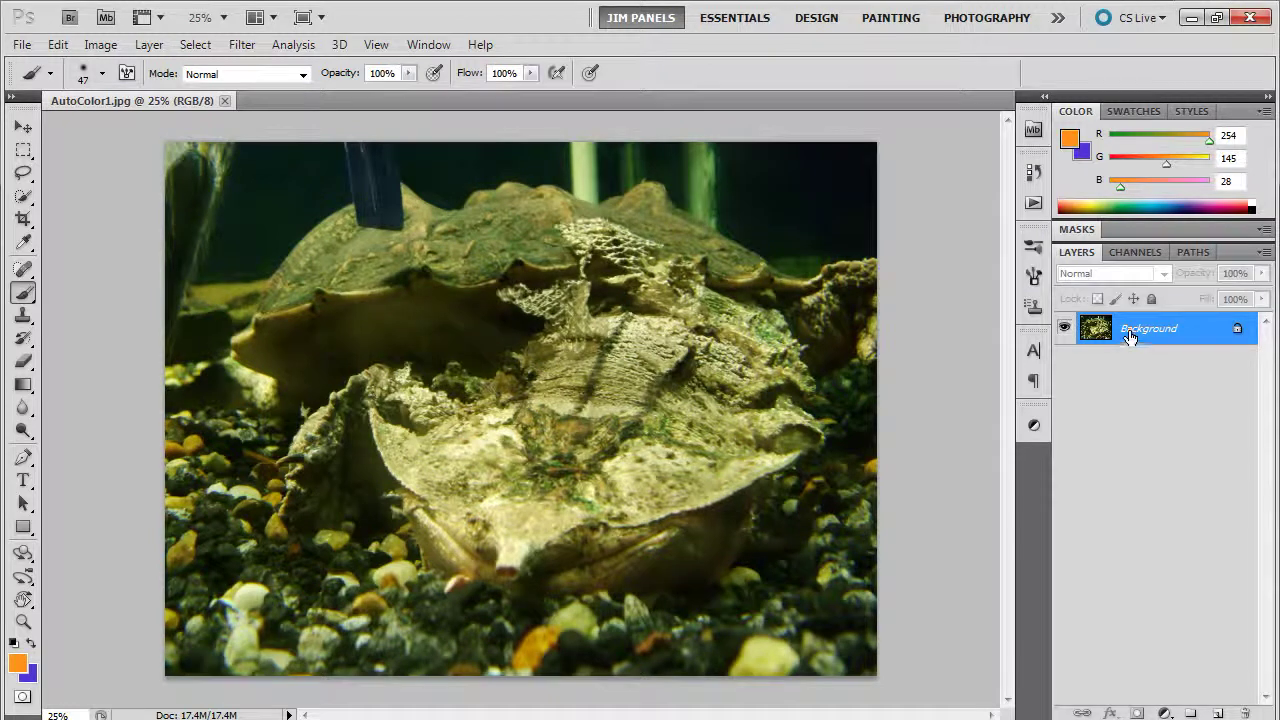
# - Duplicate the turtle photo's Background layer and rename the copy 'Fixed'
pyautogui.moveTo(1129, 336); pyautogui.dragTo(1221, 713)
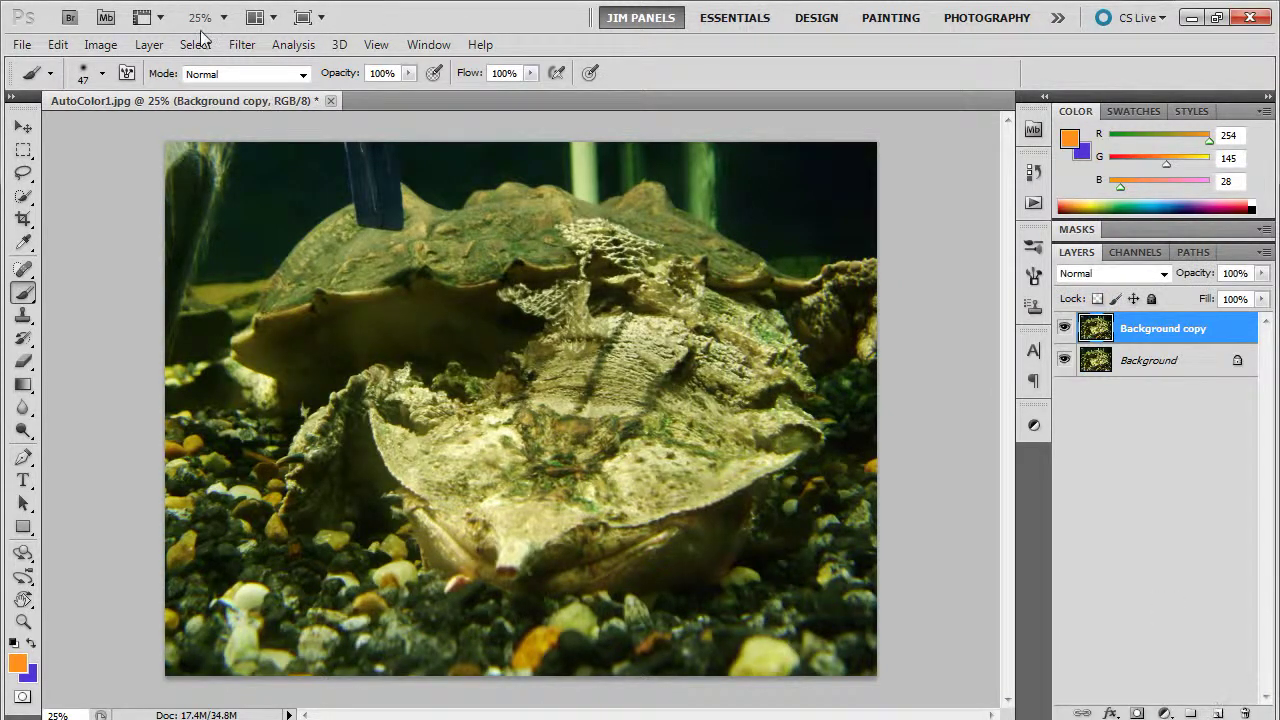
pyautogui.click(146, 45)
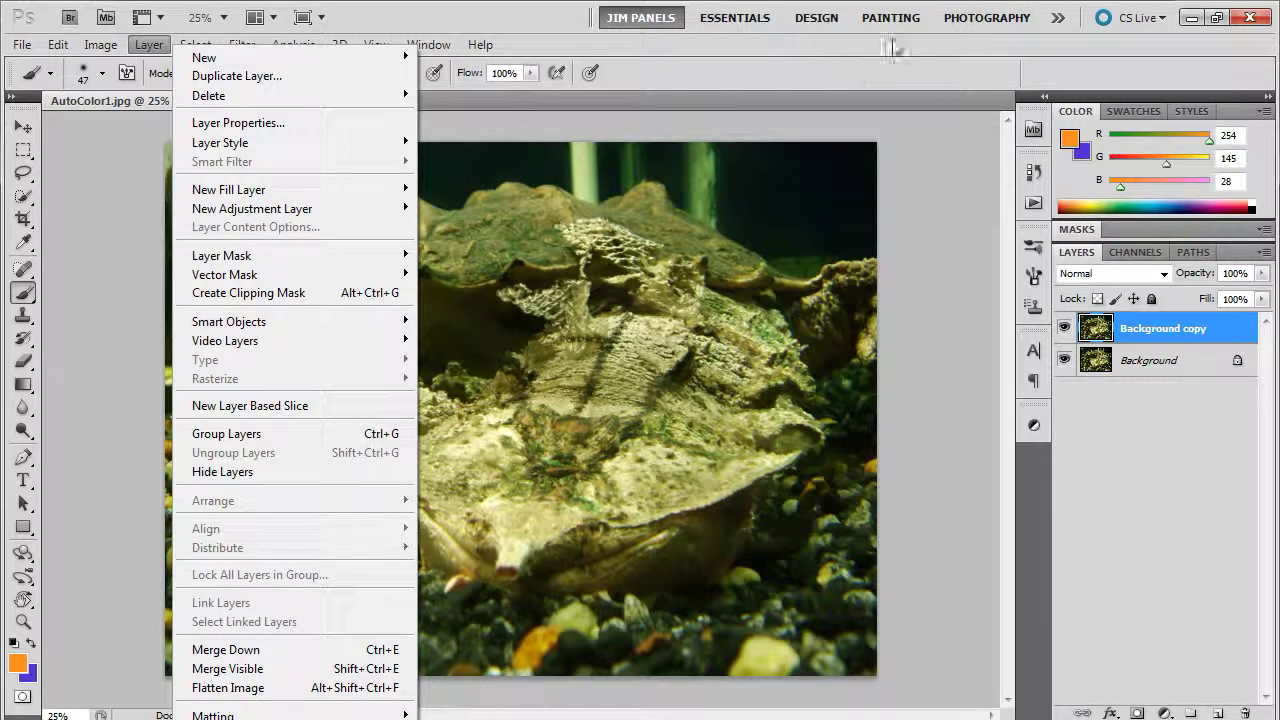
pyautogui.click(1133, 335)
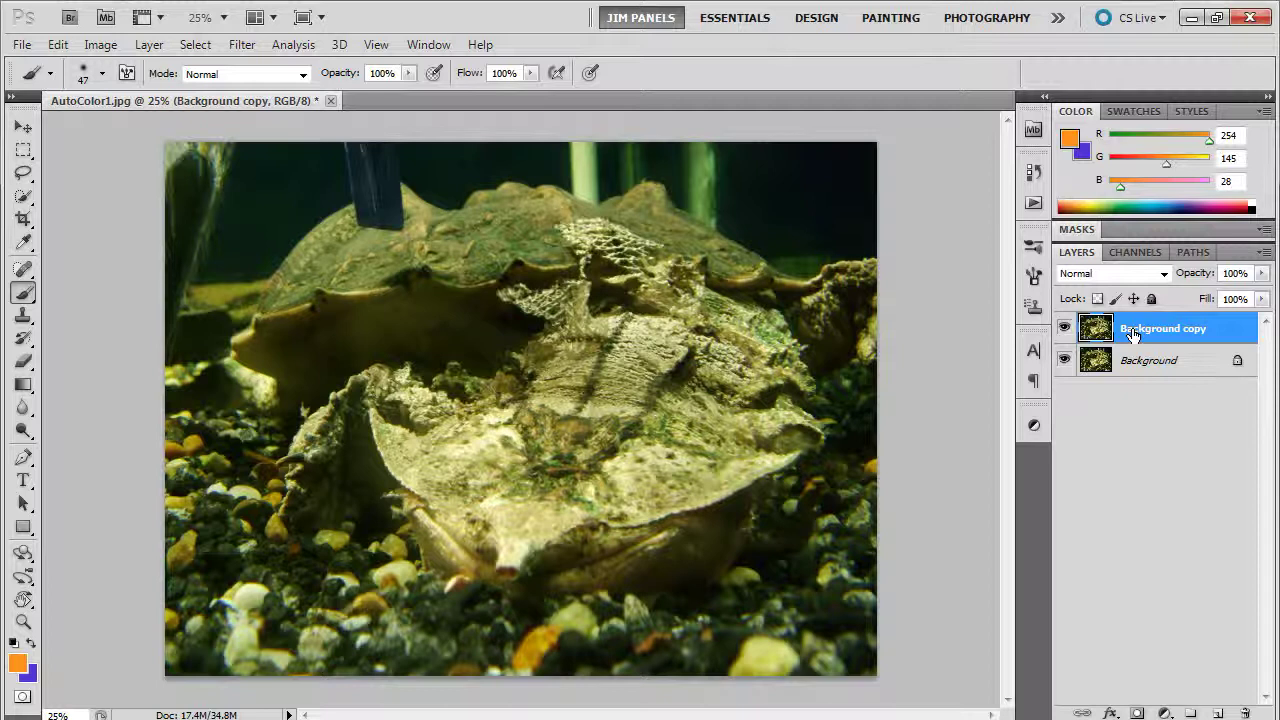
pyautogui.doubleClick(1133, 335)
pyautogui.write('Fixed')
pyautogui.click(1133, 430)
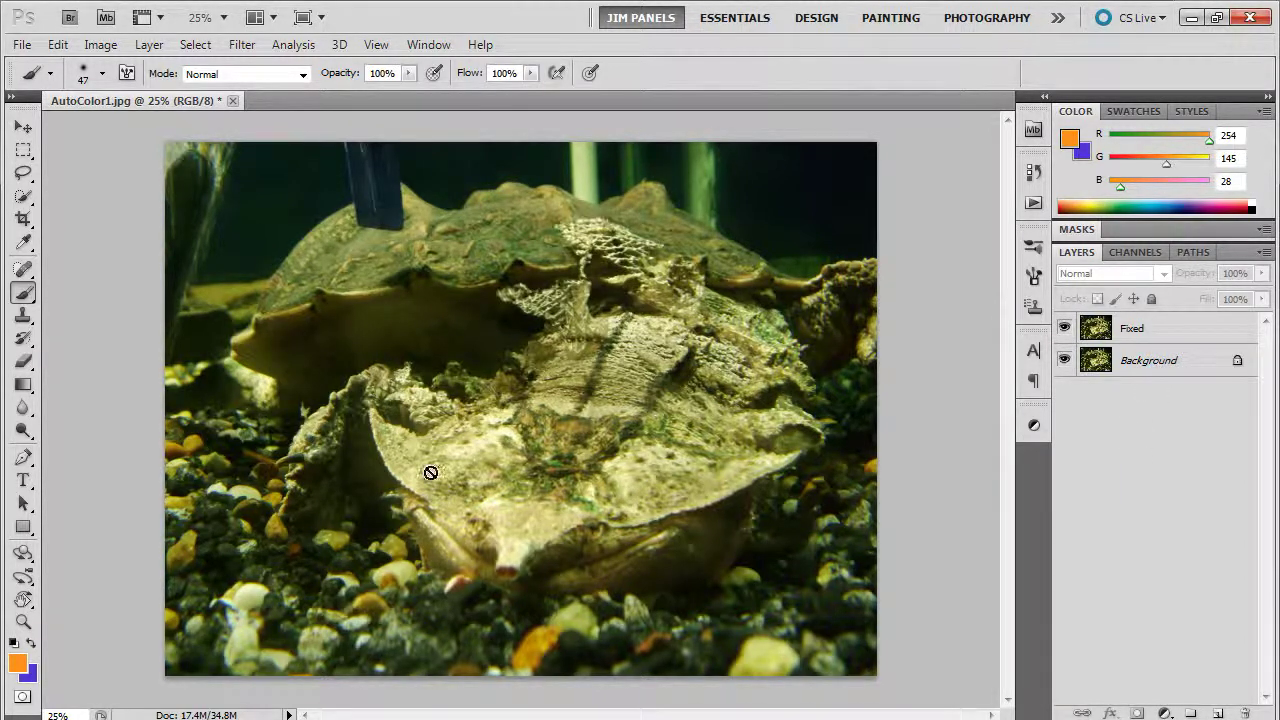
# - Dismiss the brush's no-layers-selected error, then select the Fixed and Background layers in turn
pyautogui.click(460, 426)
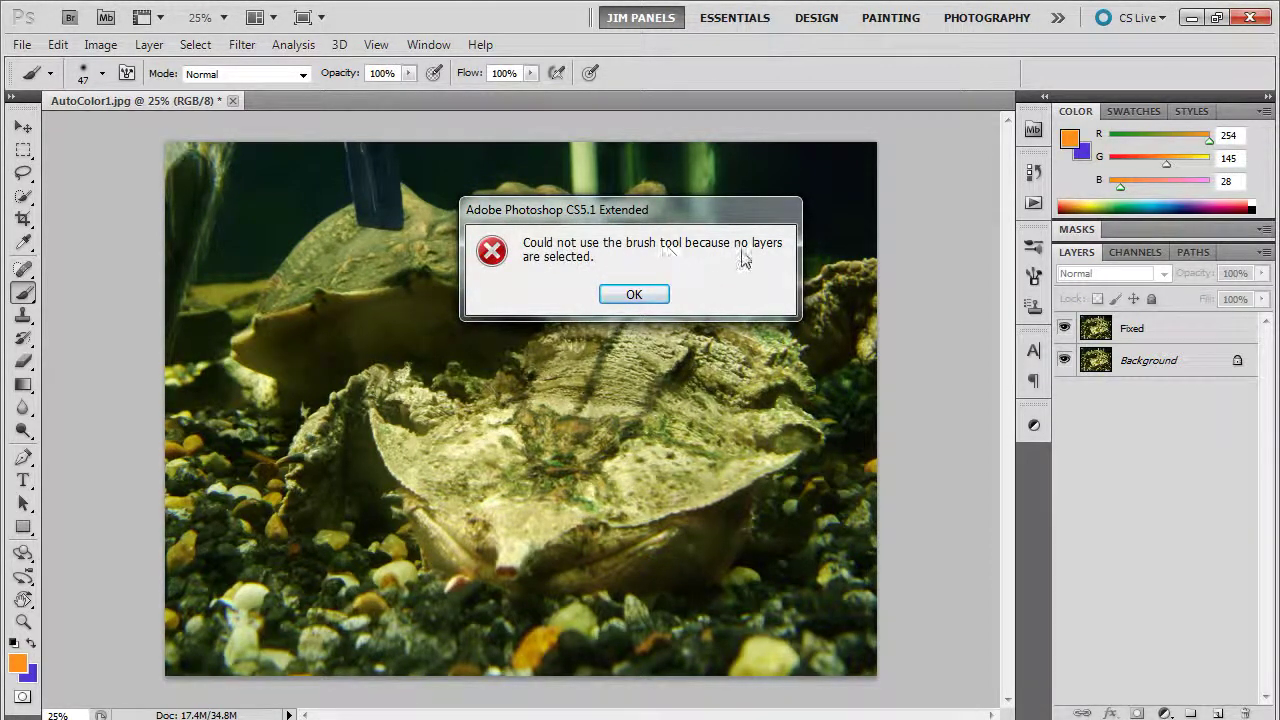
pyautogui.click(630, 295)
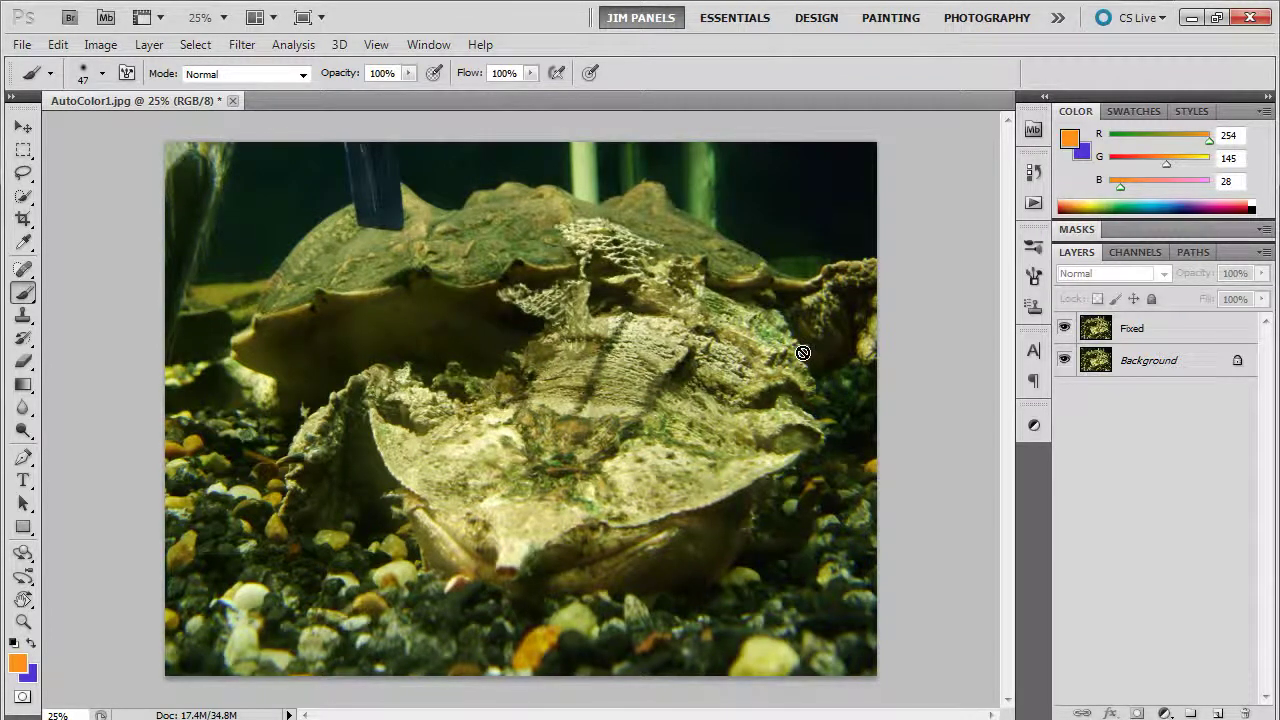
pyautogui.click(1127, 334)
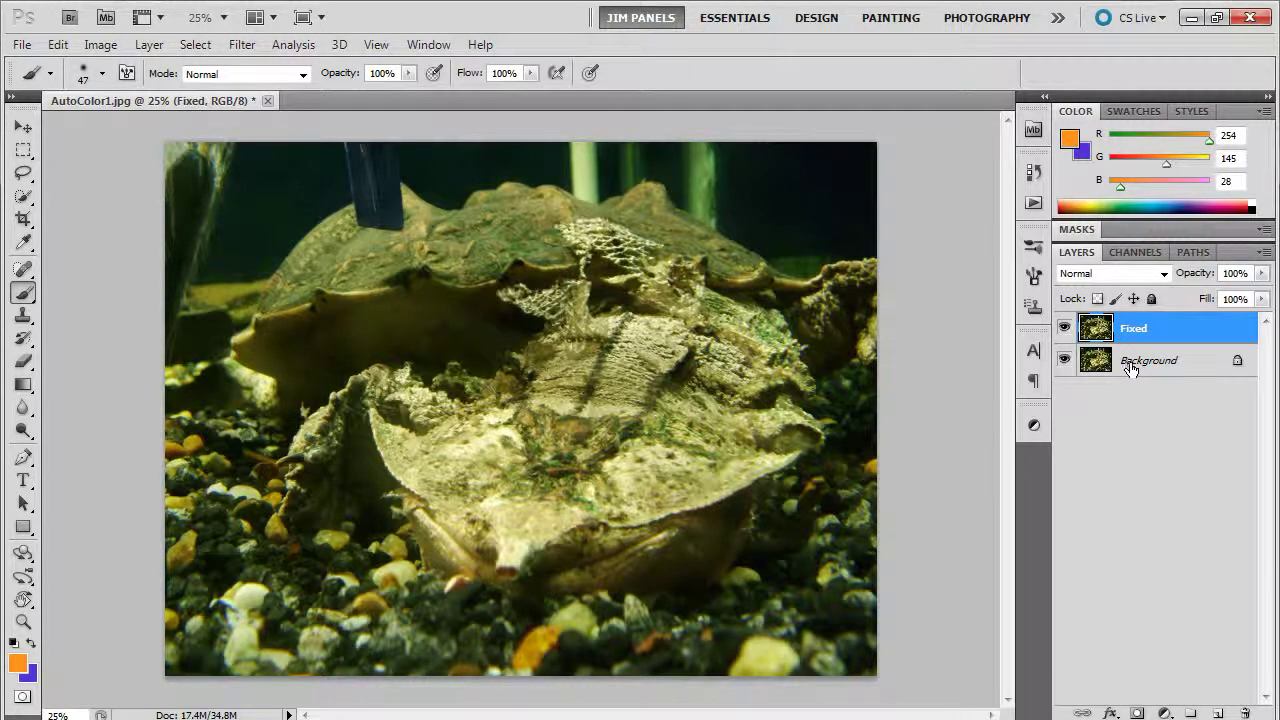
pyautogui.click(1130, 366)
# - Make the Fixed layer active and apply Image > Auto Tone to it
pyautogui.click(1138, 330)
pyautogui.click(100, 45)
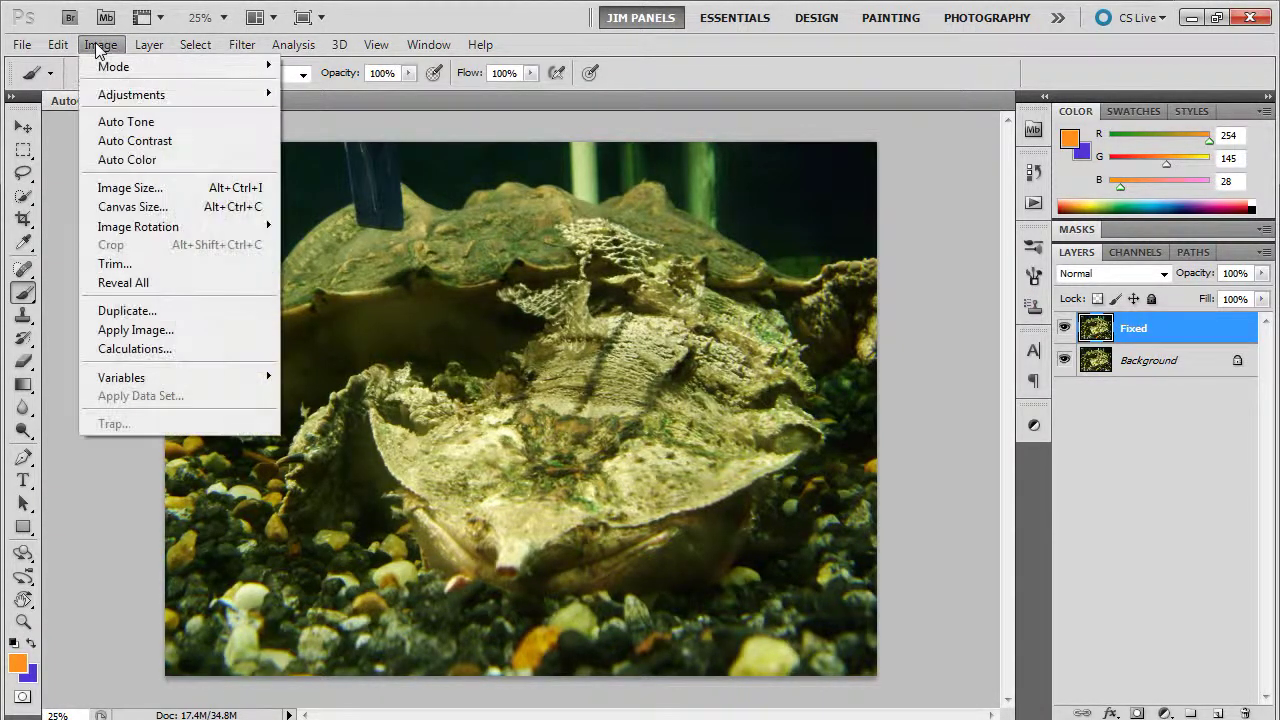
pyautogui.moveTo(128, 100)
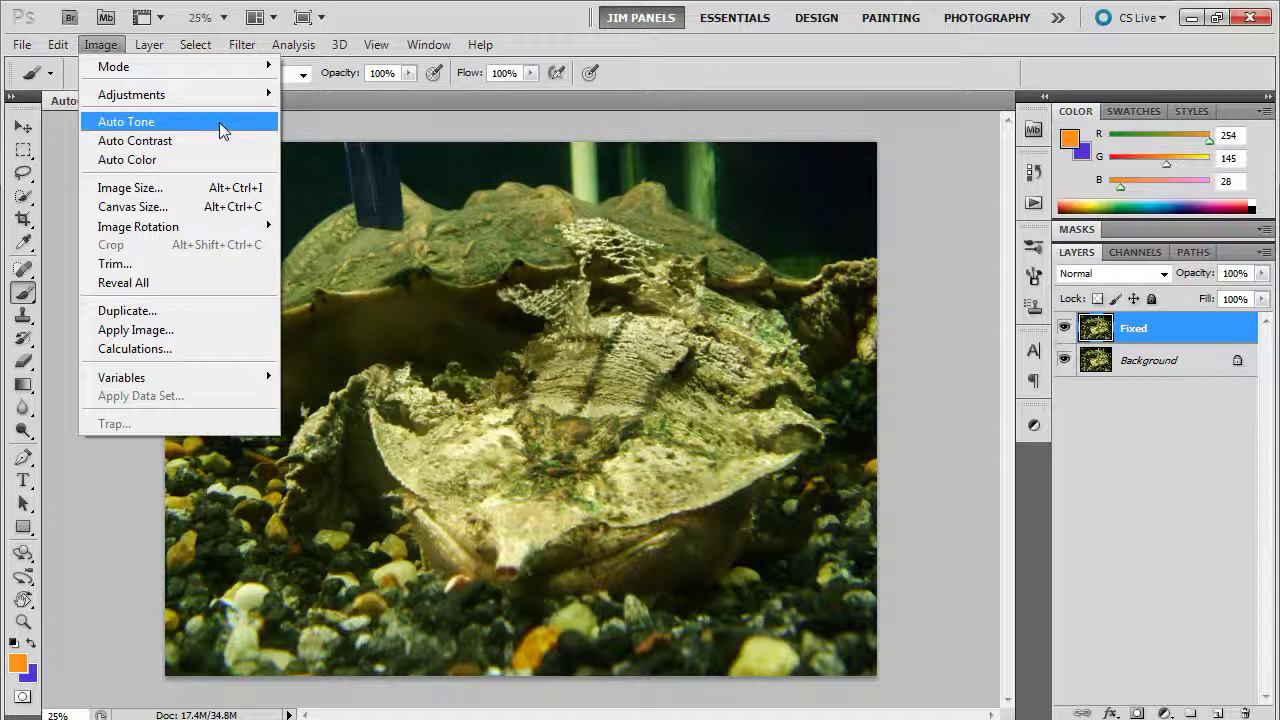
pyautogui.click(221, 128)
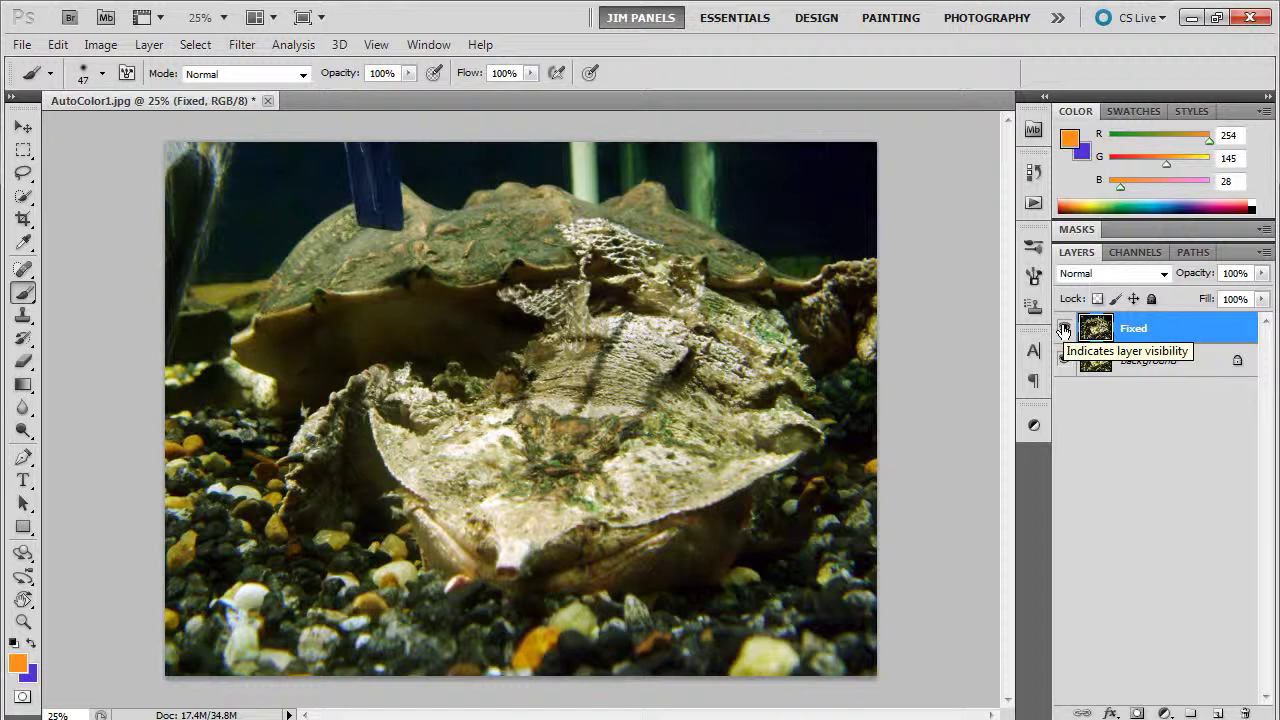
# - Toggle the Fixed layer's visibility to compare, then open AutoColor2.jpg from Bridge
pyautogui.click(1064, 329)
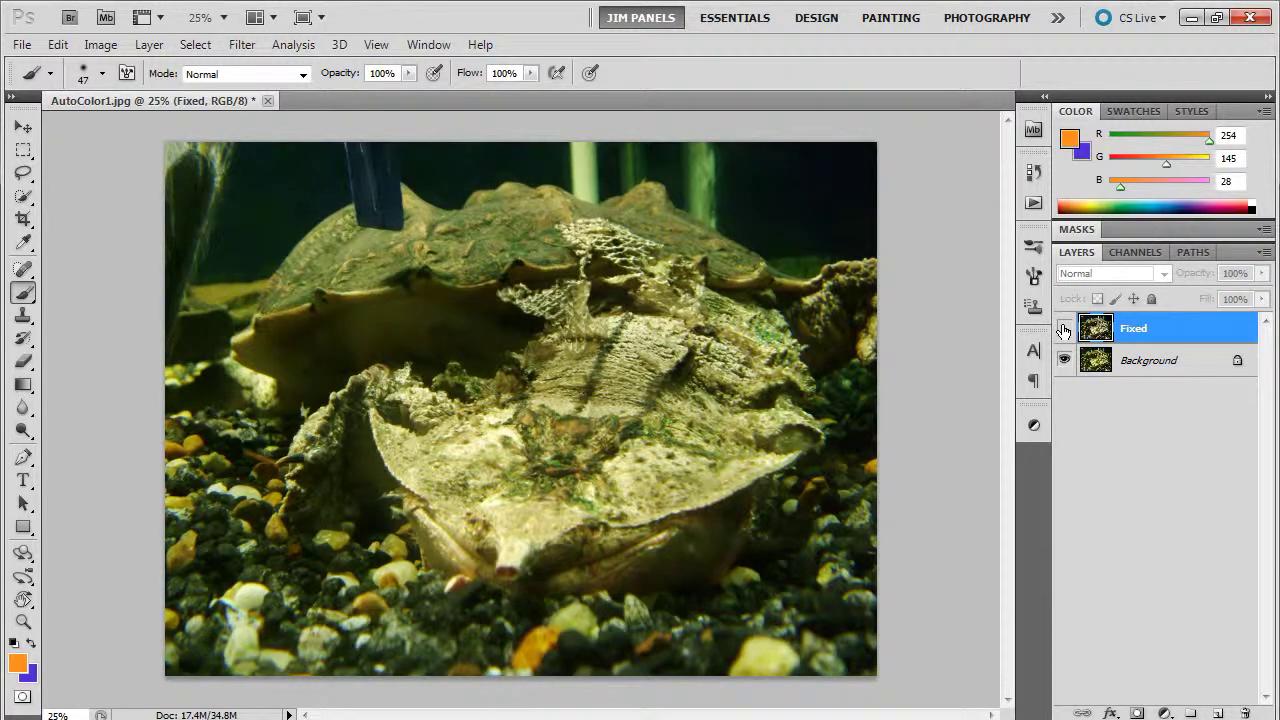
pyautogui.click(1064, 329)
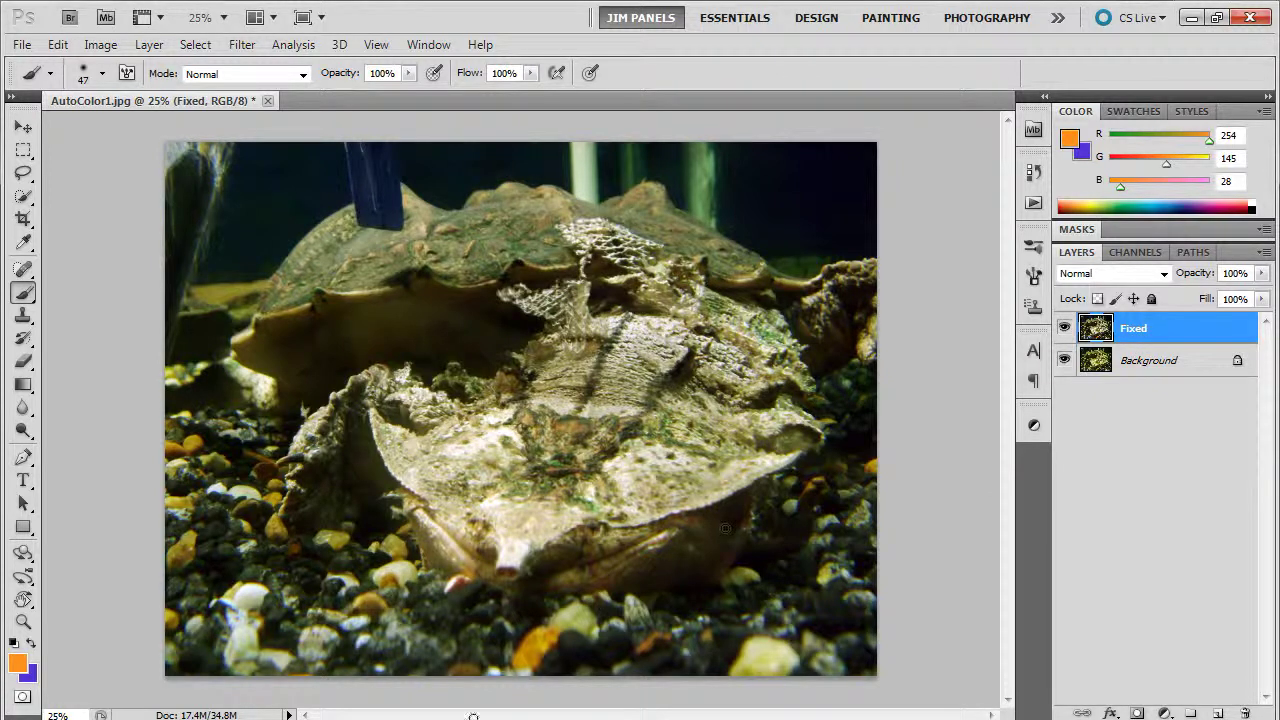
pyautogui.moveTo(460, 718)
pyautogui.click(460, 640)
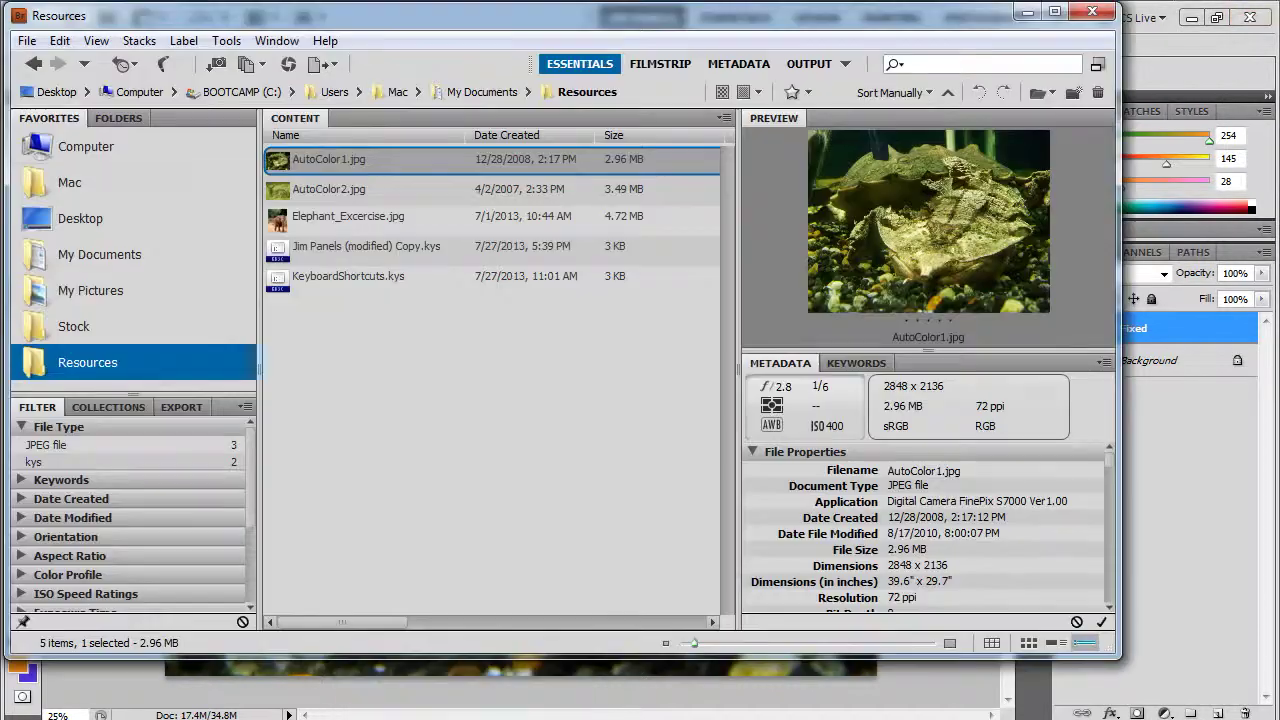
pyautogui.doubleClick(345, 190)
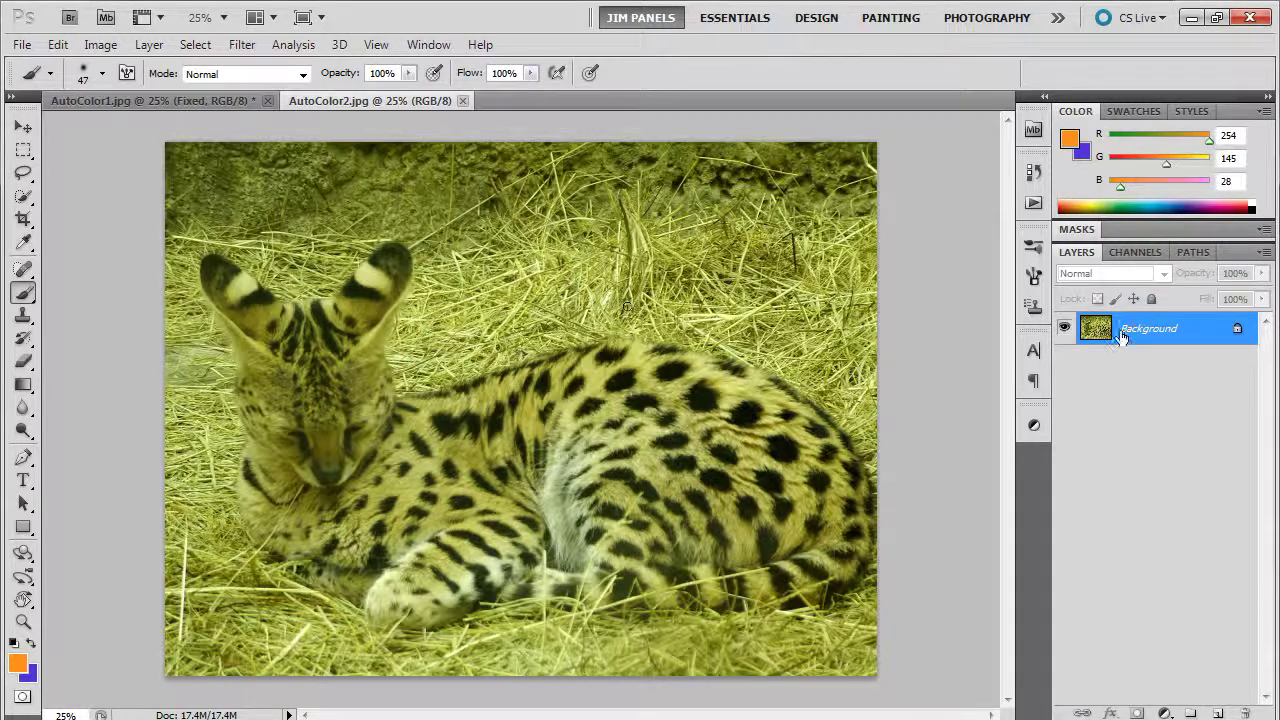
# - Duplicate the cat photo's Background as 'Fixed' and apply Auto Tone to it
pyautogui.moveTo(1122, 336); pyautogui.dragTo(1219, 713)
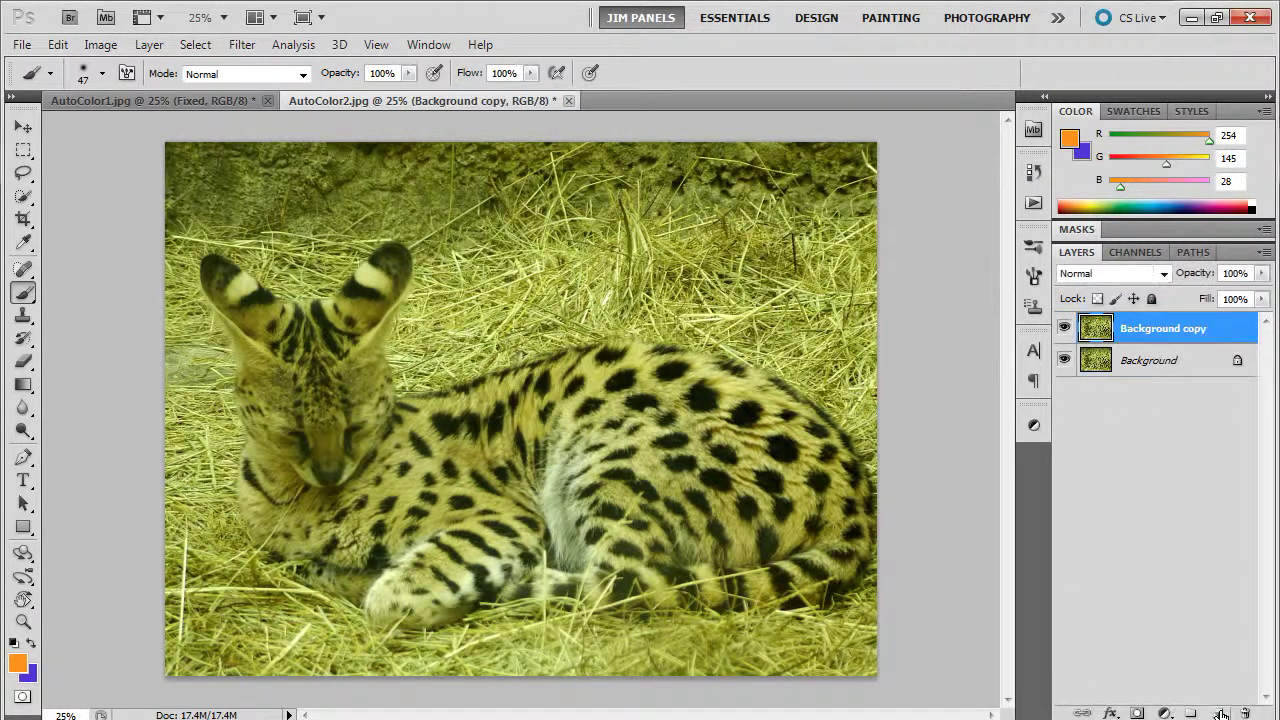
pyautogui.doubleClick(1141, 333)
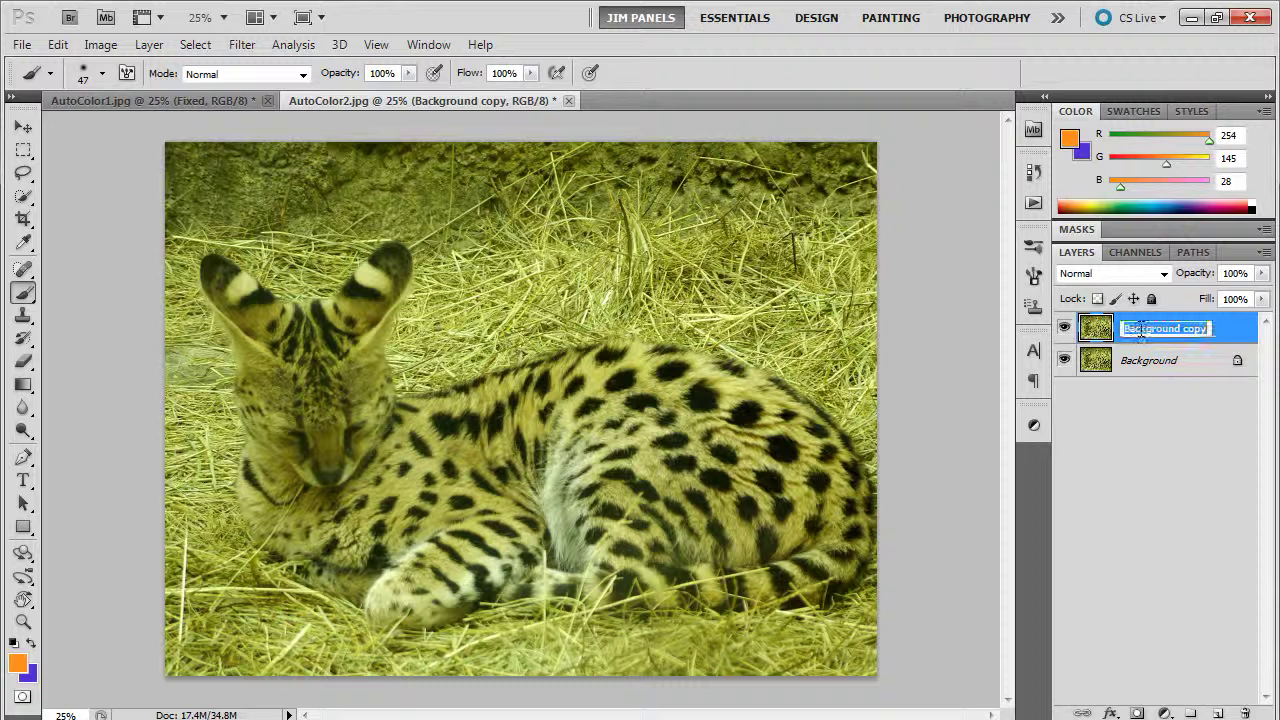
pyautogui.write('Fixed')
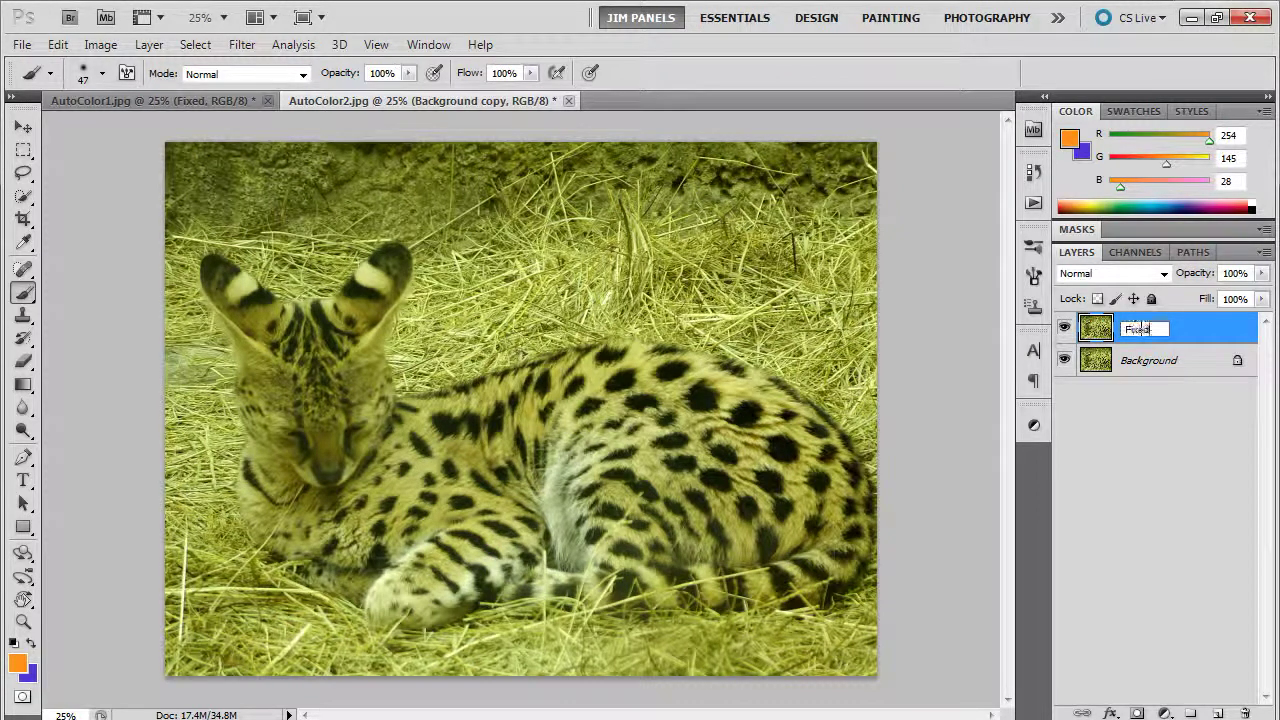
pyautogui.press('Return')
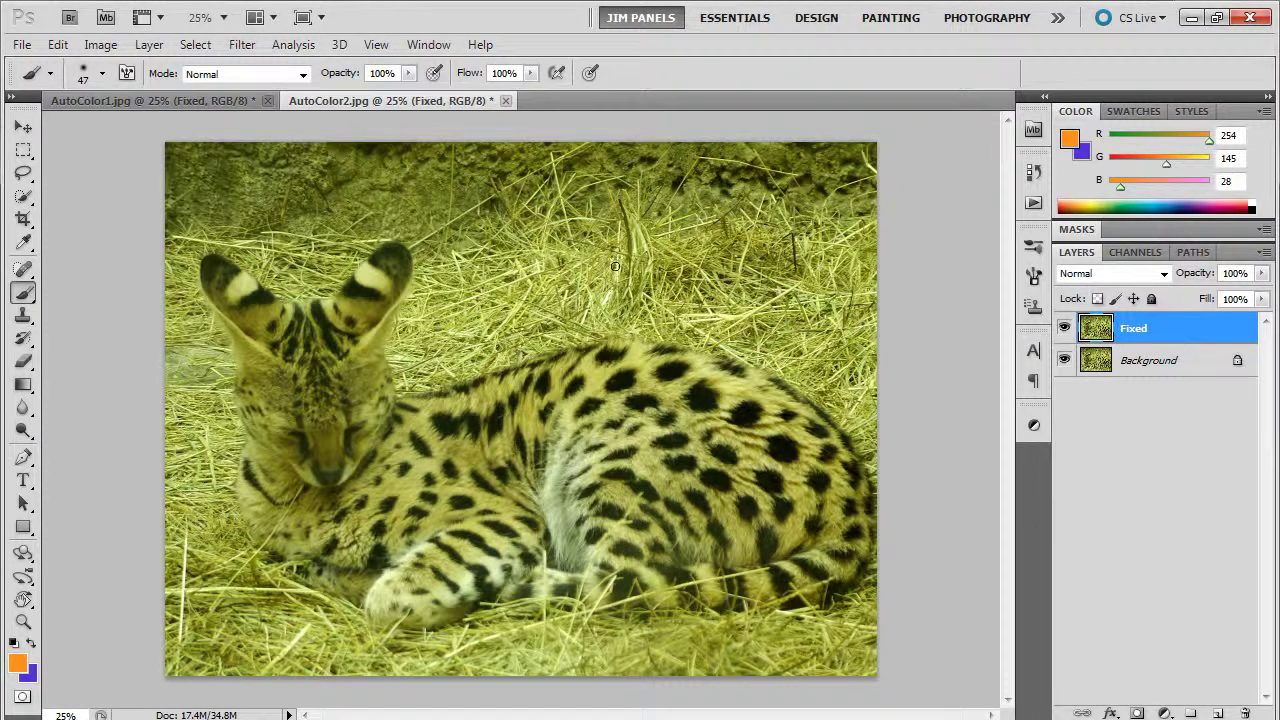
pyautogui.click(100, 44)
pyautogui.click(160, 122)
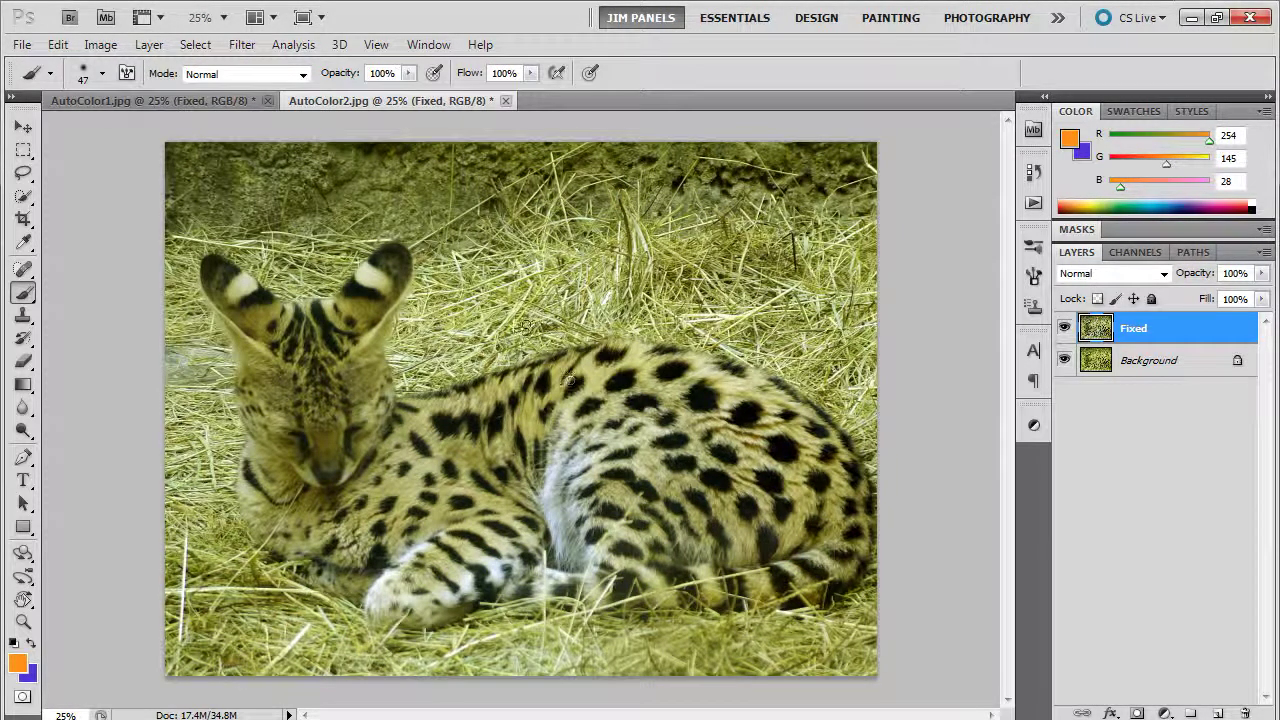
# - Compare the two document tabs, return to AutoColor1.jpg, and choose File > Save As
pyautogui.click(108, 102)
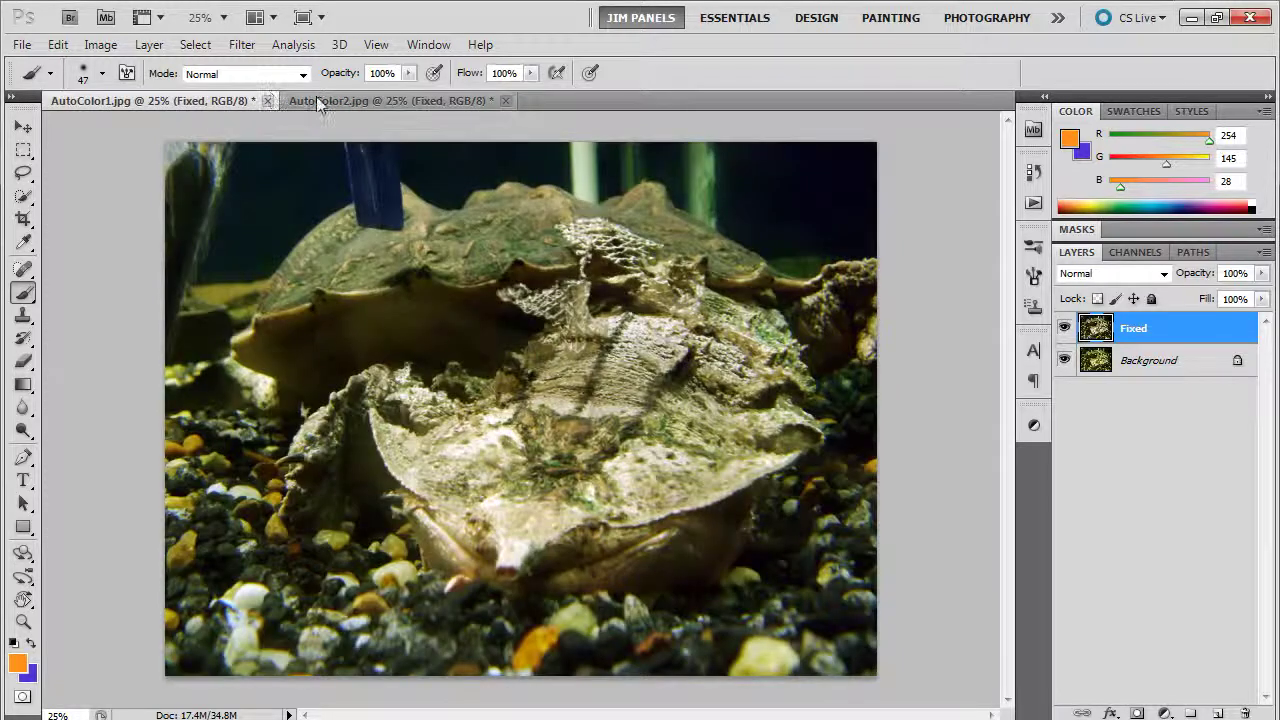
pyautogui.click(316, 100)
pyautogui.click(168, 102)
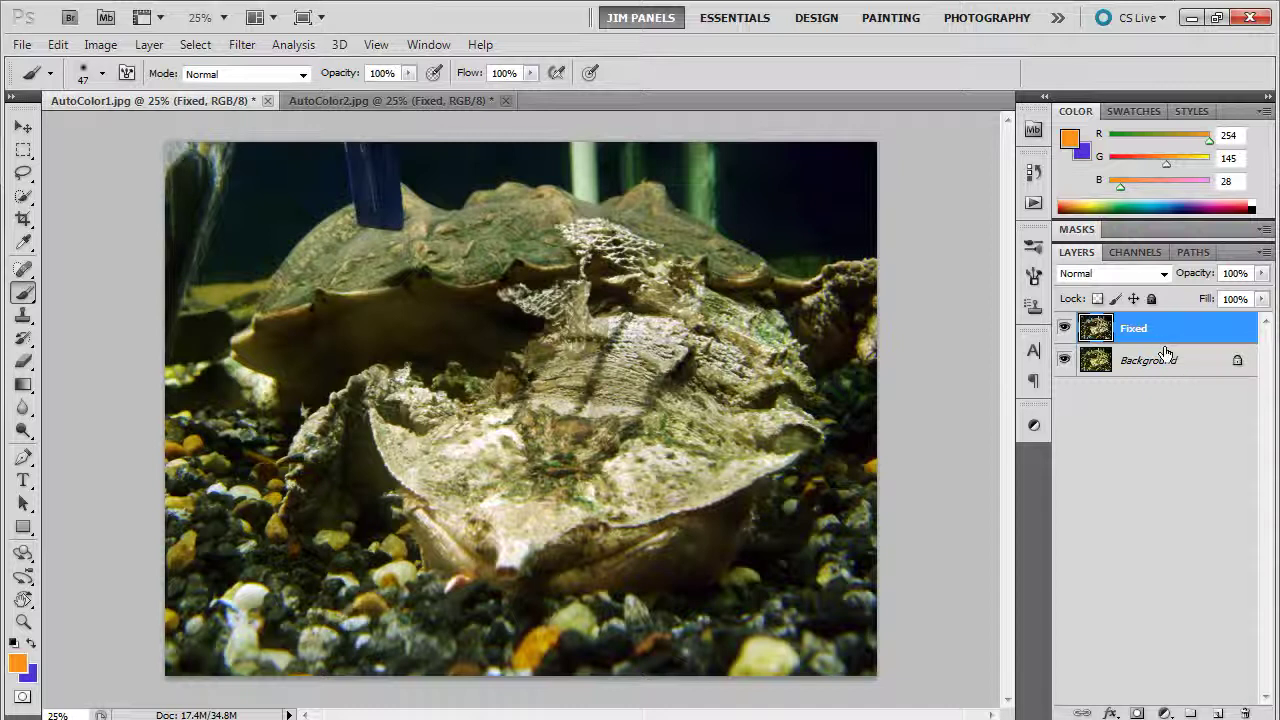
pyautogui.click(20, 45)
pyautogui.click(138, 346)
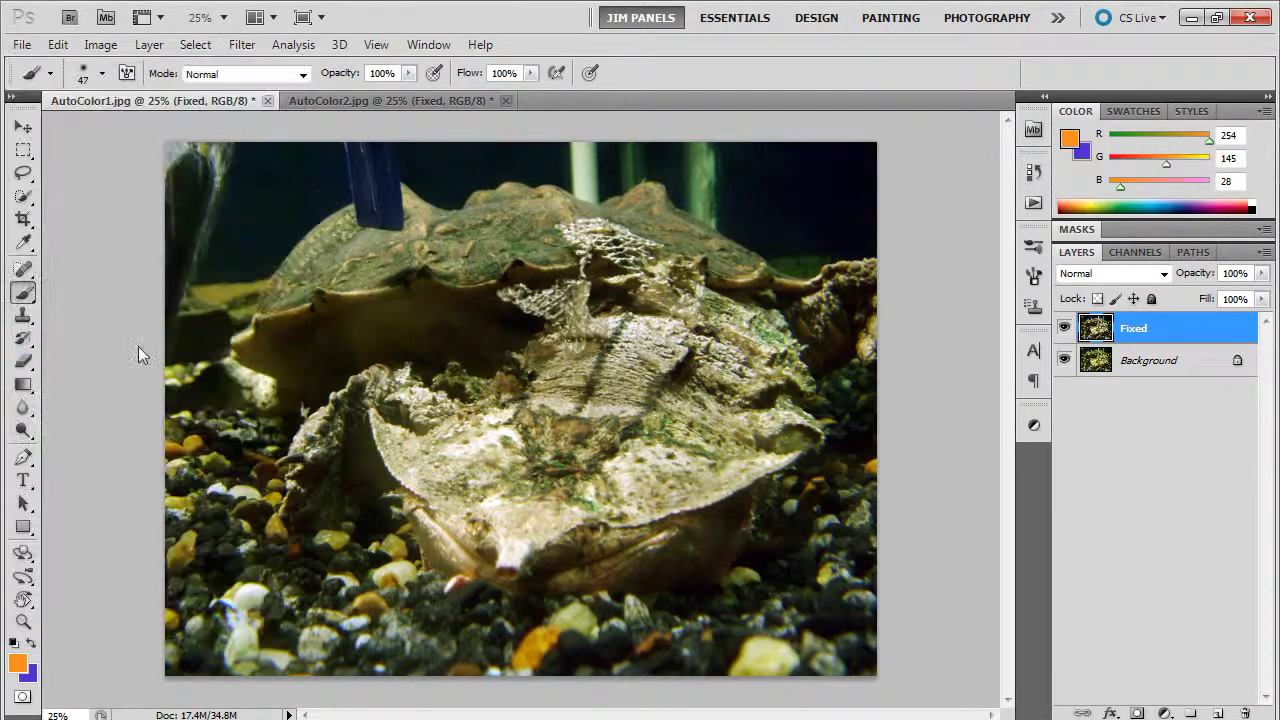
# - Browse the Save As dialog to Libraries > Documents > Lastname_Firstname_CH1
pyautogui.click(392, 225)
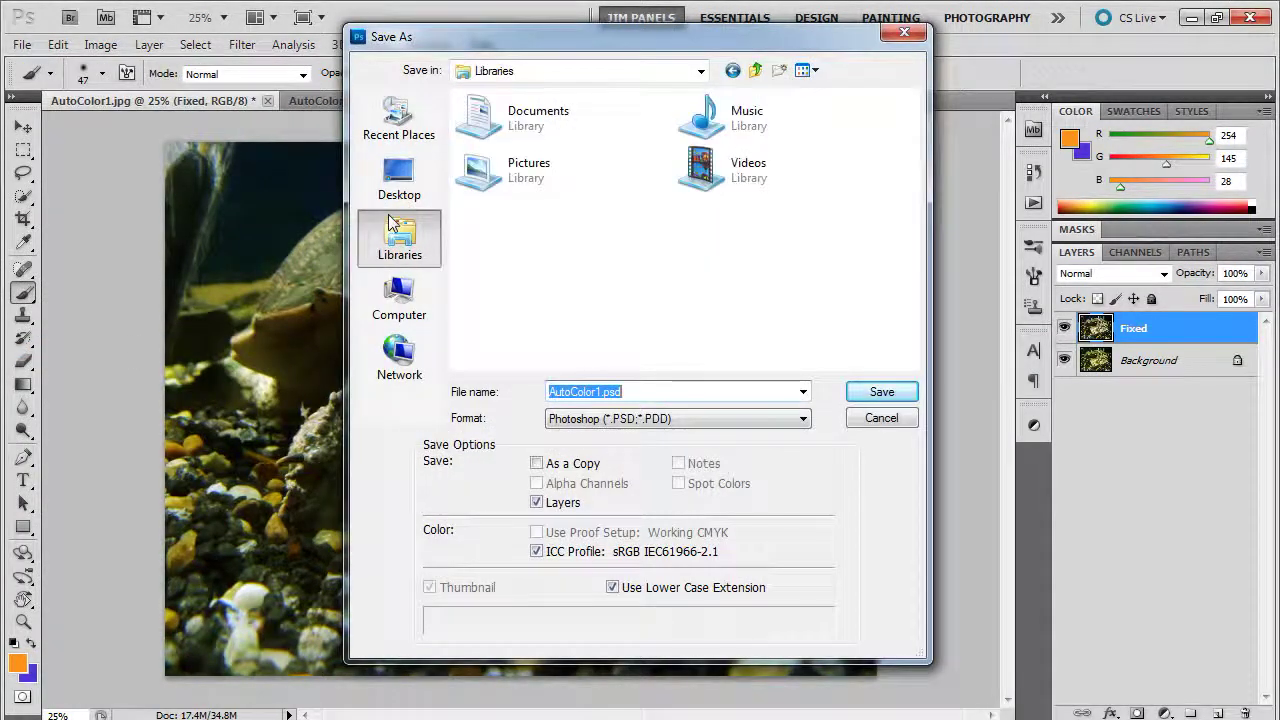
pyautogui.doubleClick(486, 128)
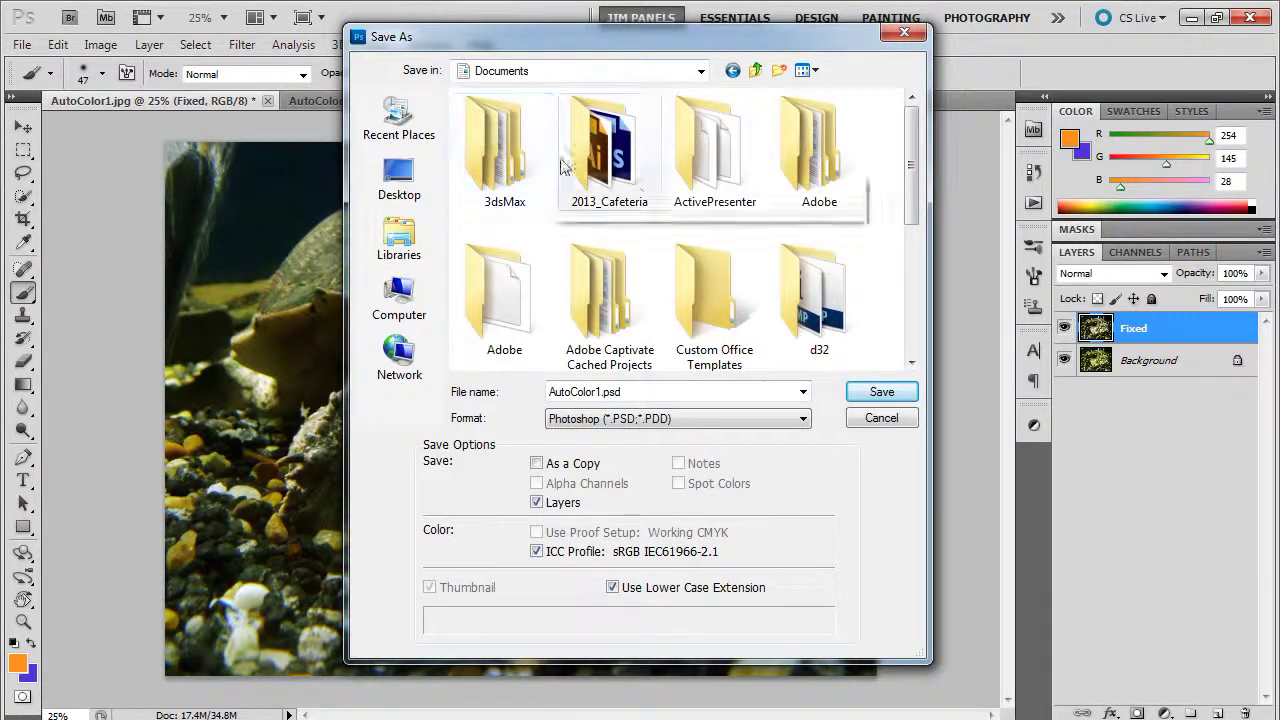
pyautogui.scroll(-5, 834, 240)
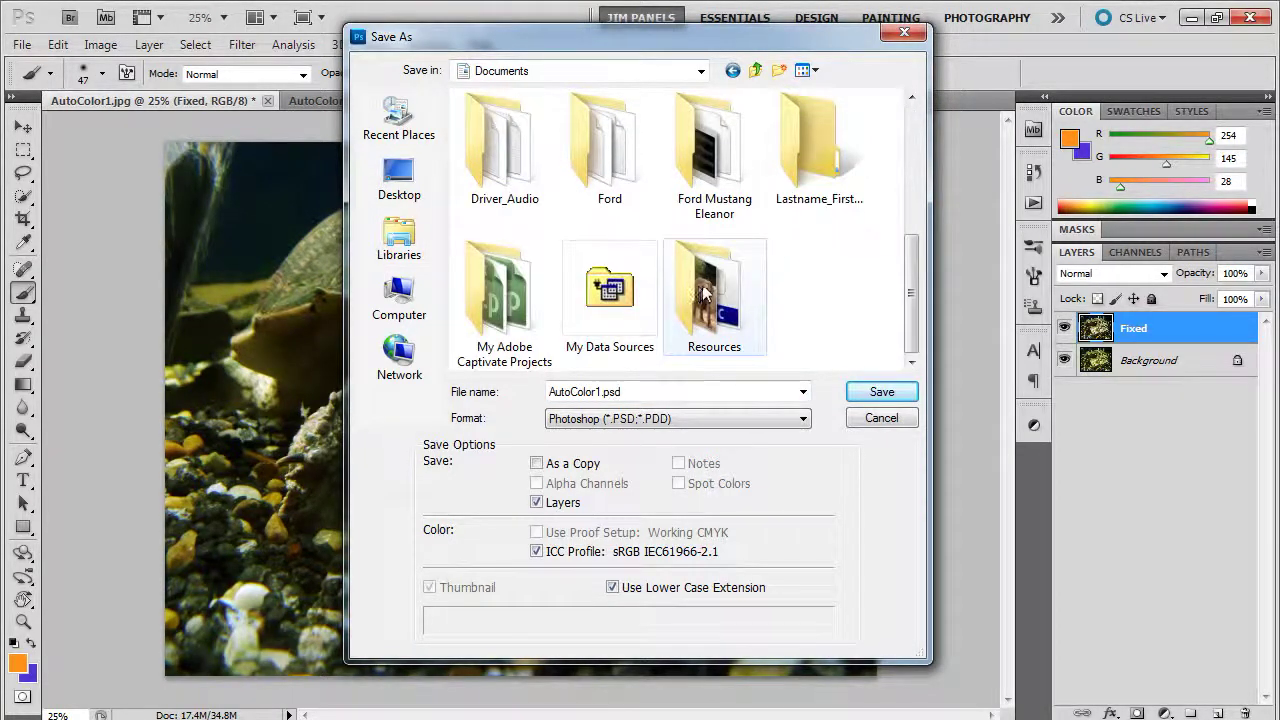
pyautogui.scroll(5, 668, 292)
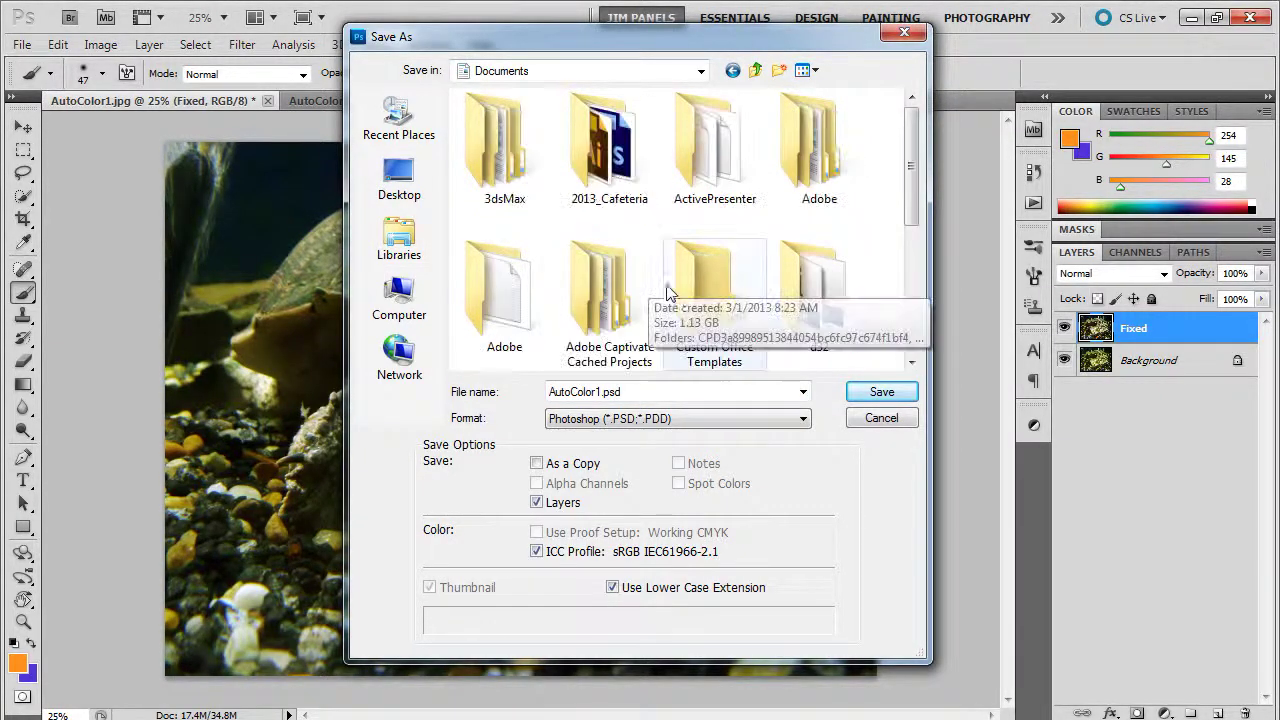
pyautogui.scroll(-1, 860, 265)
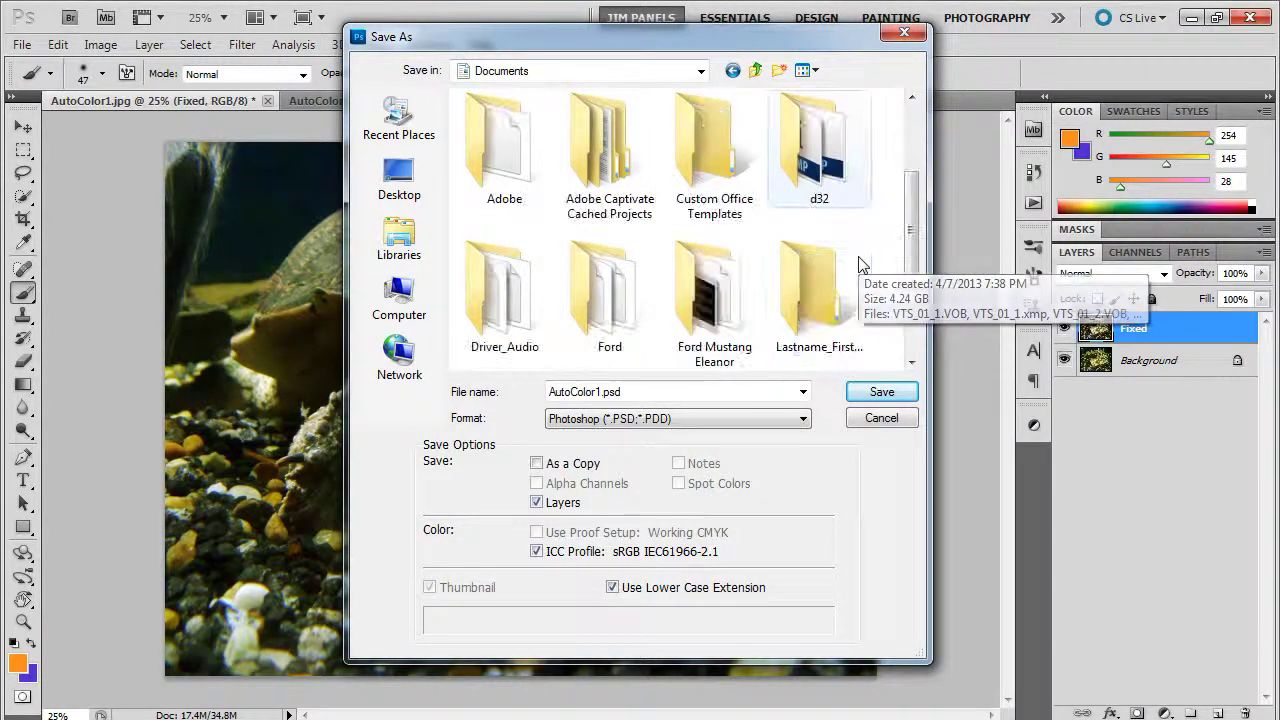
pyautogui.doubleClick(806, 288)
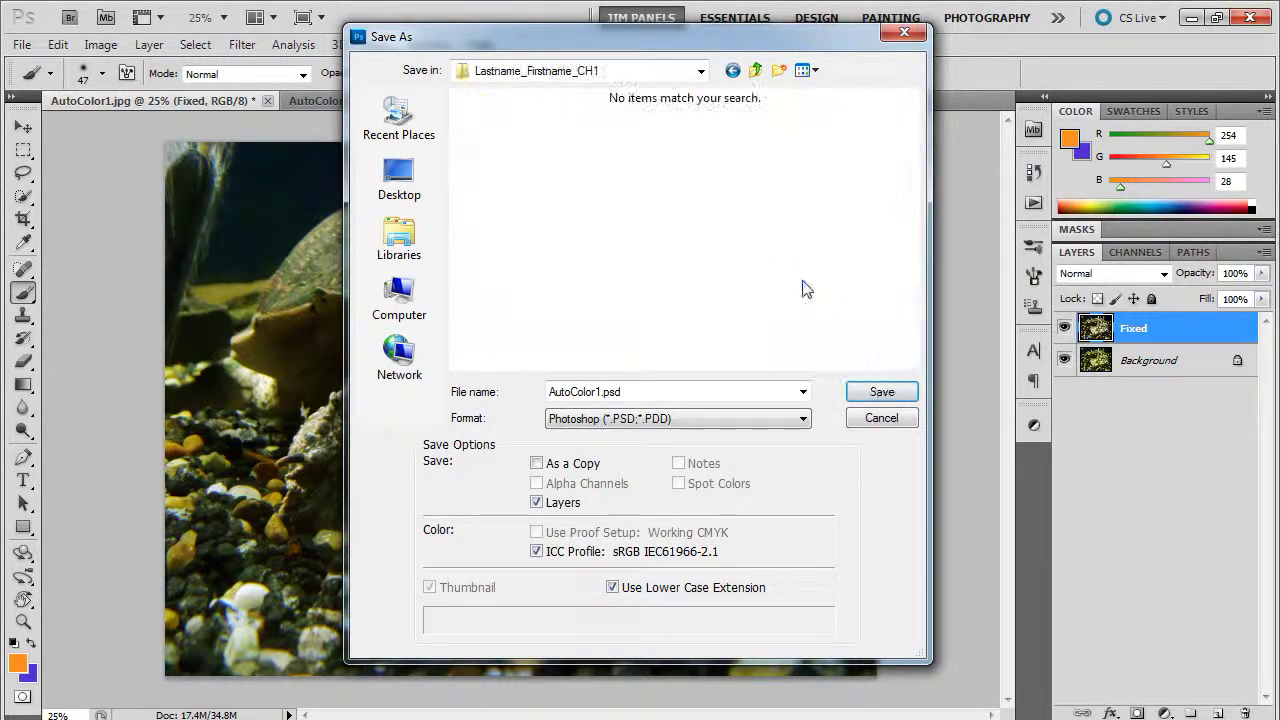
# - Name the file F2013-1st_Lastname_Firstname_Autocolor_Amphibian.psd
pyautogui.doubleClick(666, 392)
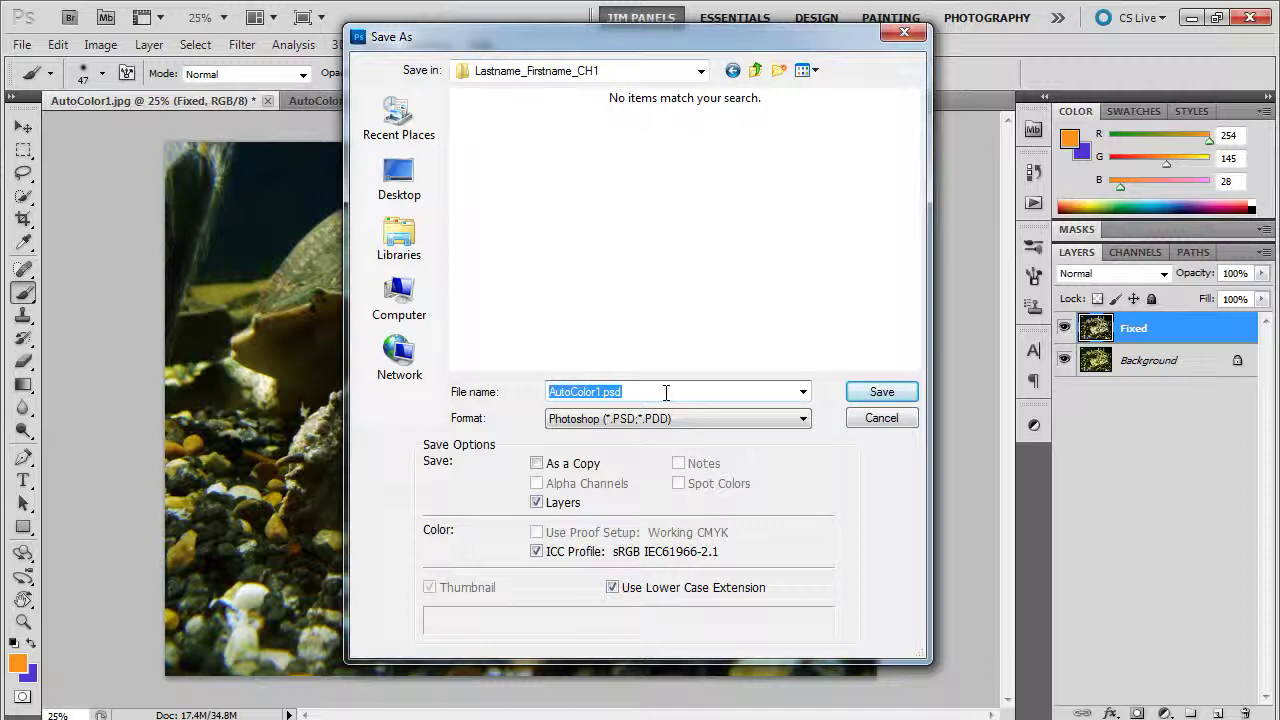
pyautogui.write('F2013-1st')
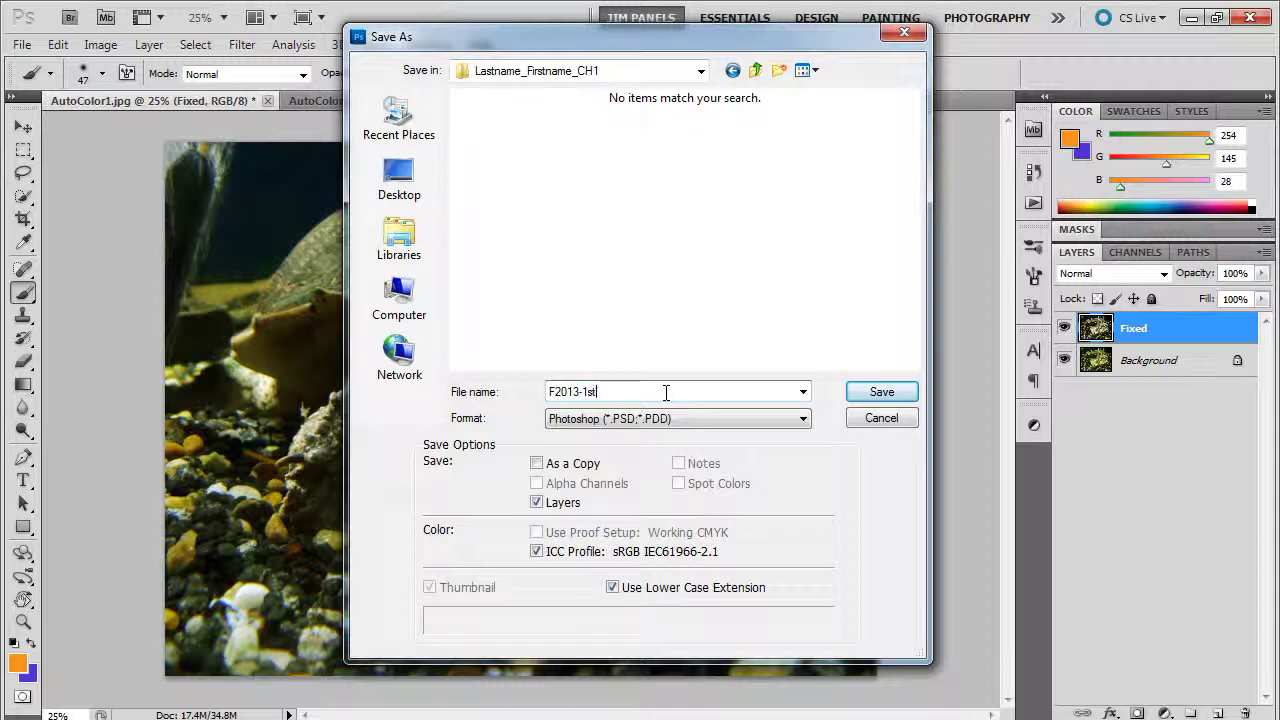
pyautogui.write('_Lastname_Firstname_Autocolor_Amphibian')
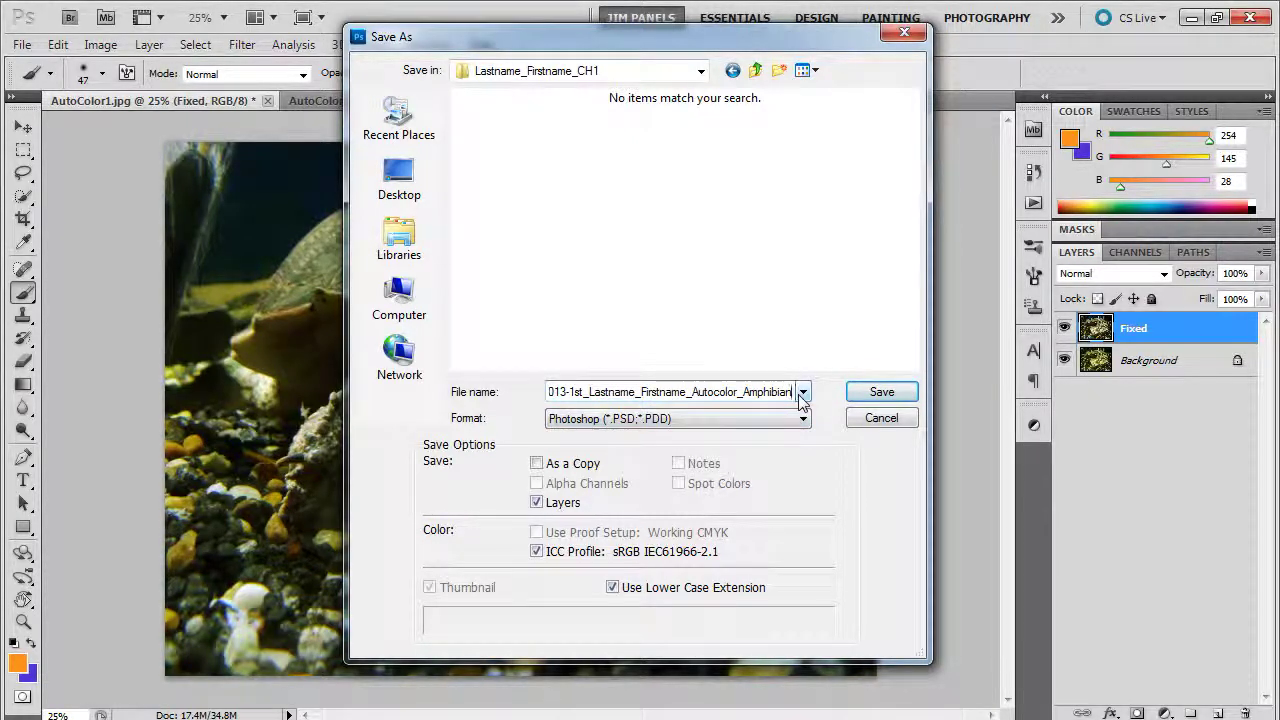
pyautogui.write('.psd')
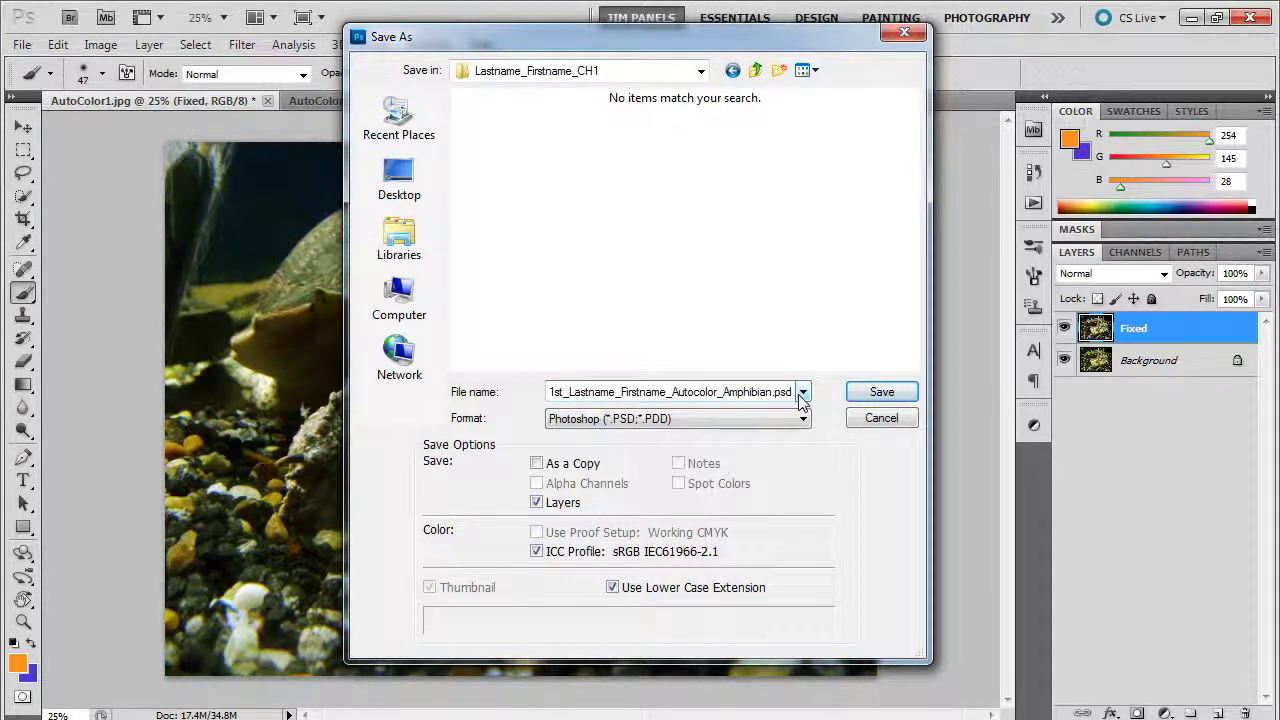
pyautogui.press('BackSpace')
pyautogui.press('BackSpace')
pyautogui.press('BackSpace')
pyautogui.press('BackSpace')
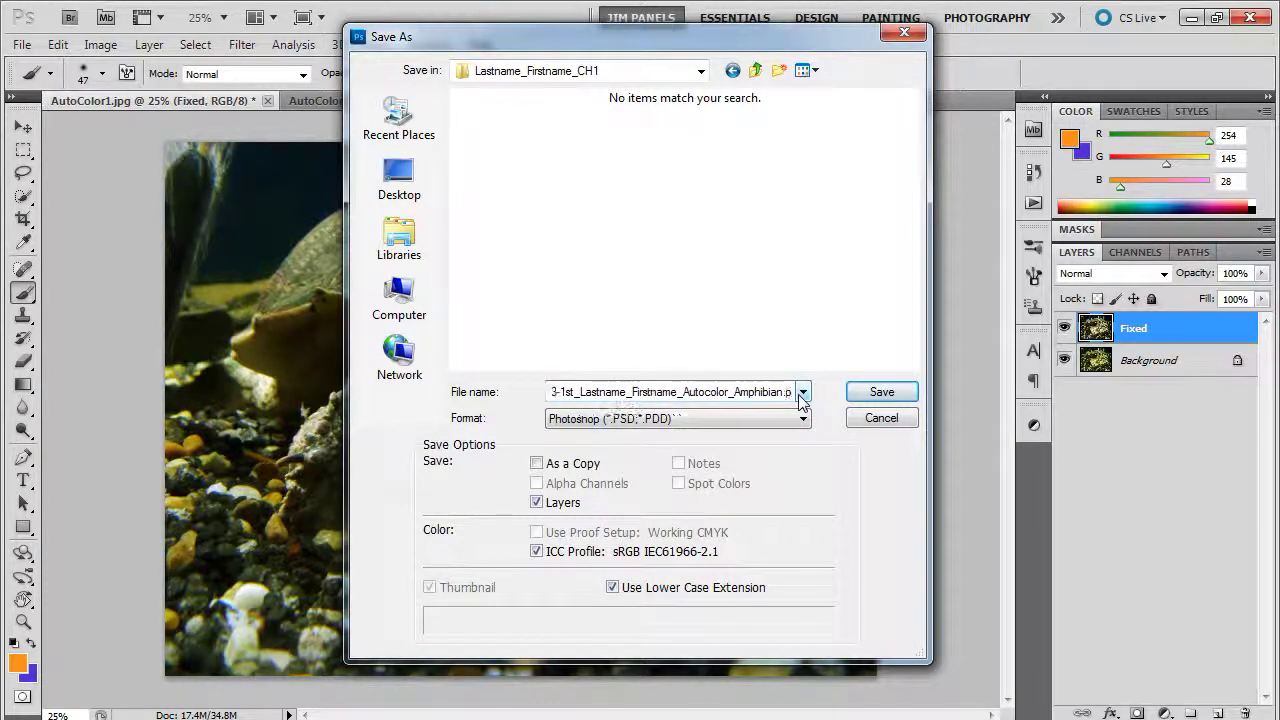
pyautogui.click(616, 420)
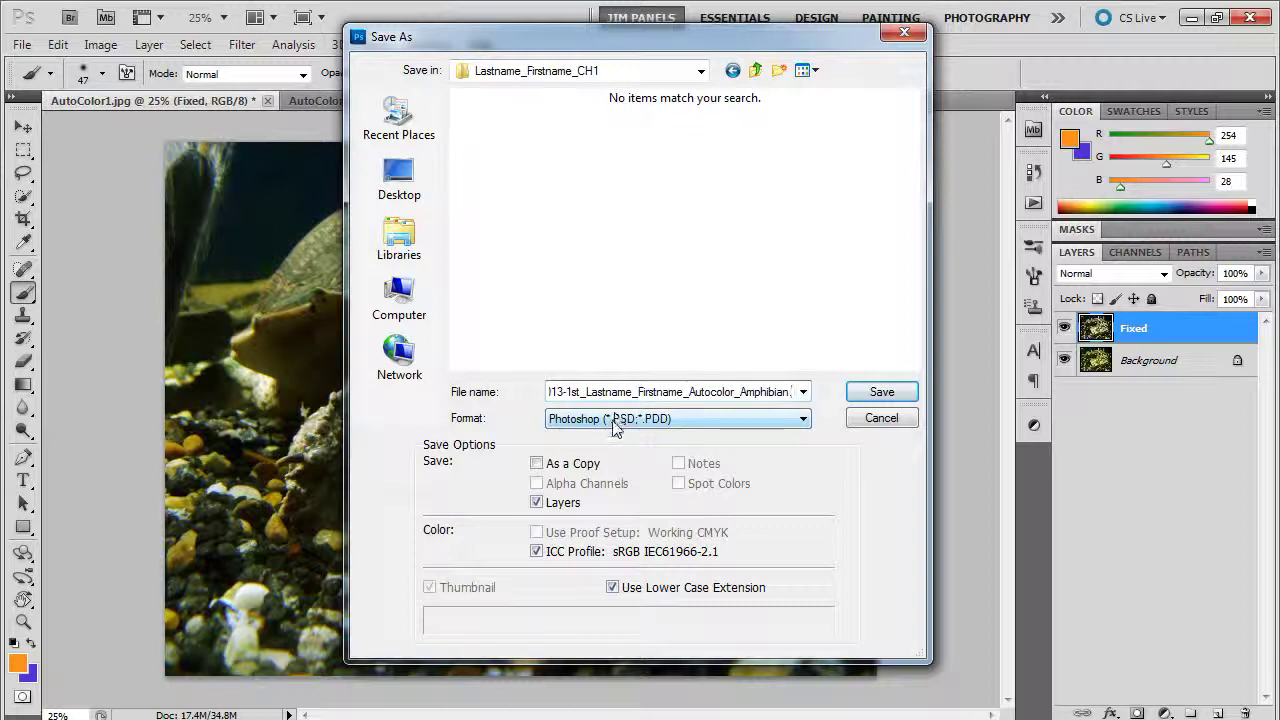
pyautogui.hotkey('shift', 'Tab')
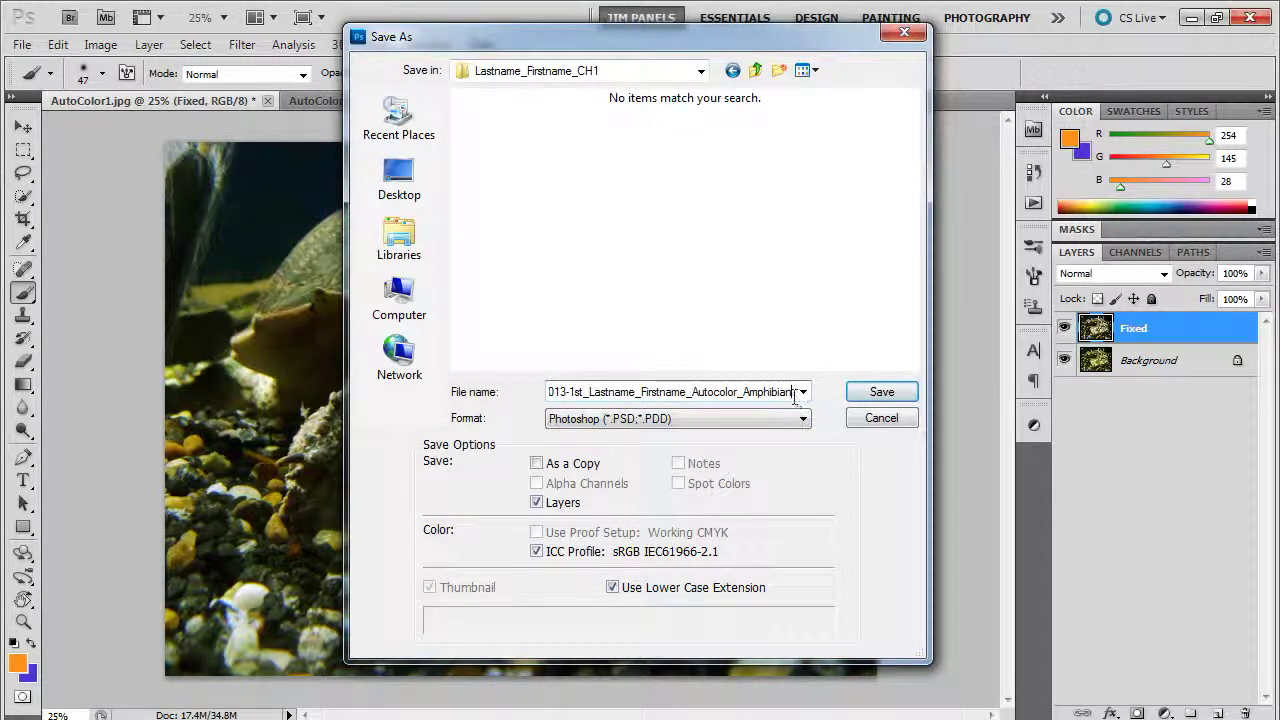
pyautogui.click(598, 428)
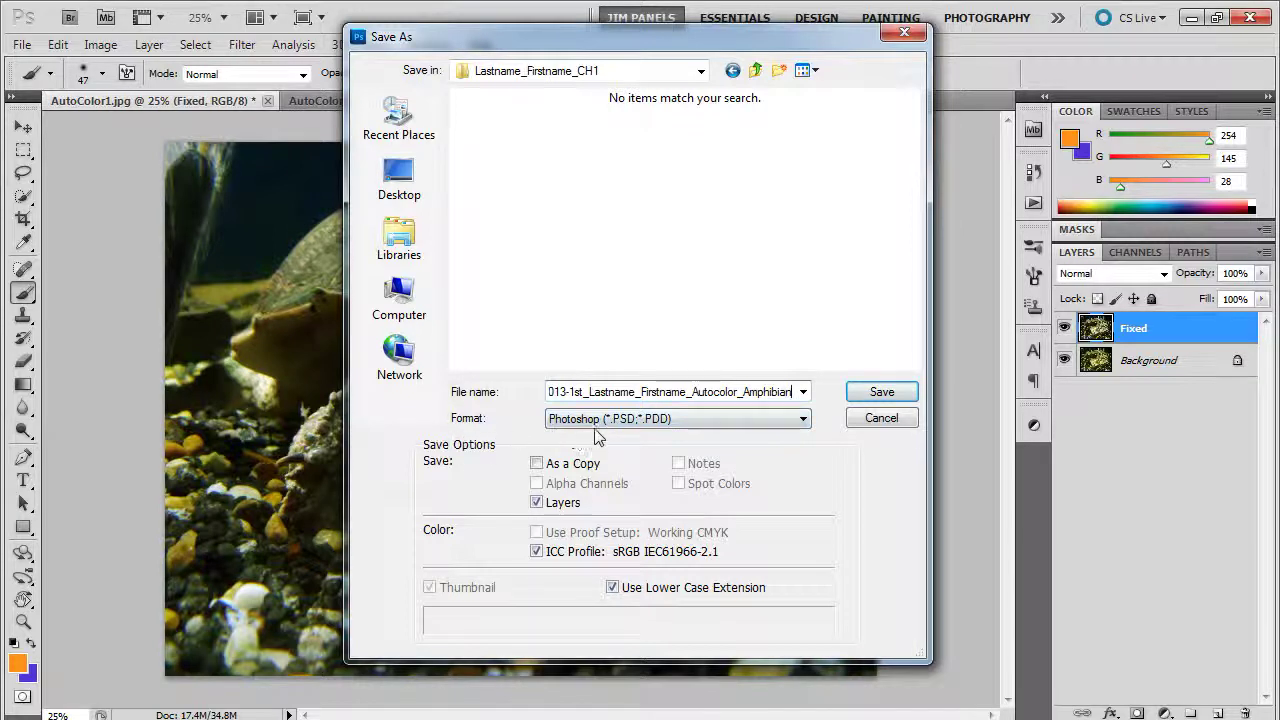
pyautogui.click(598, 428)
pyautogui.click(598, 432)
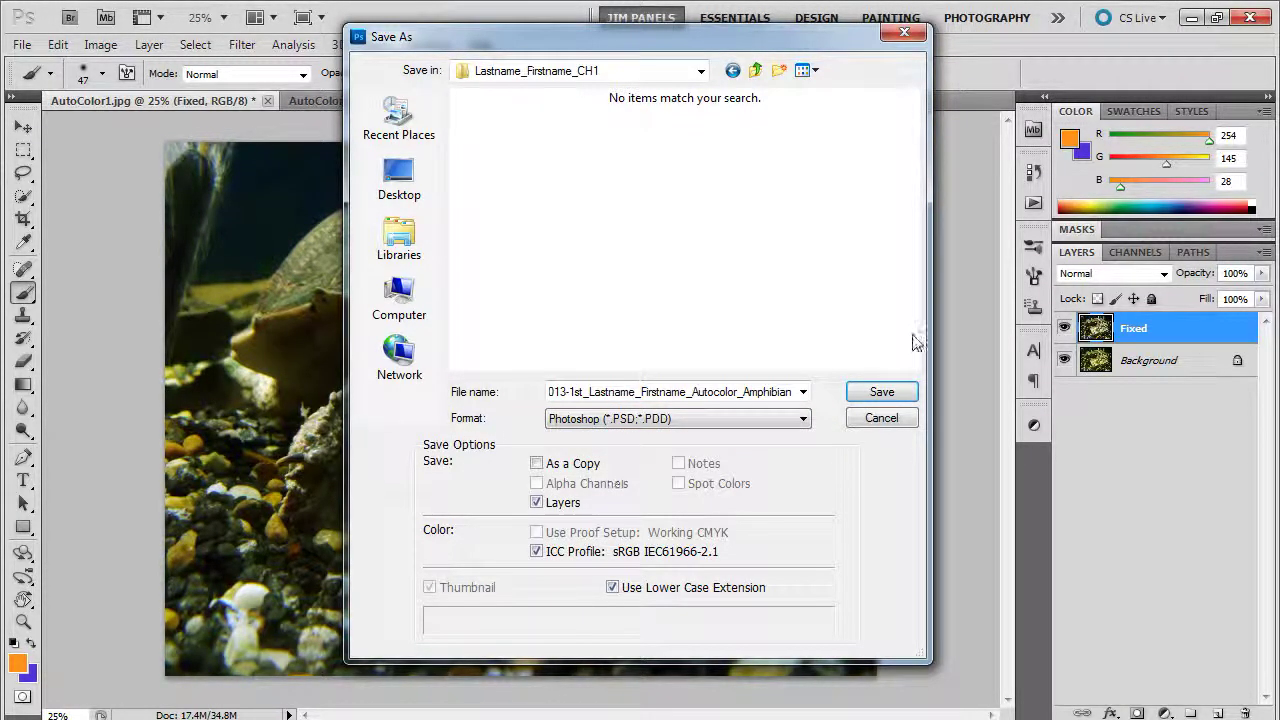
pyautogui.click(793, 391)
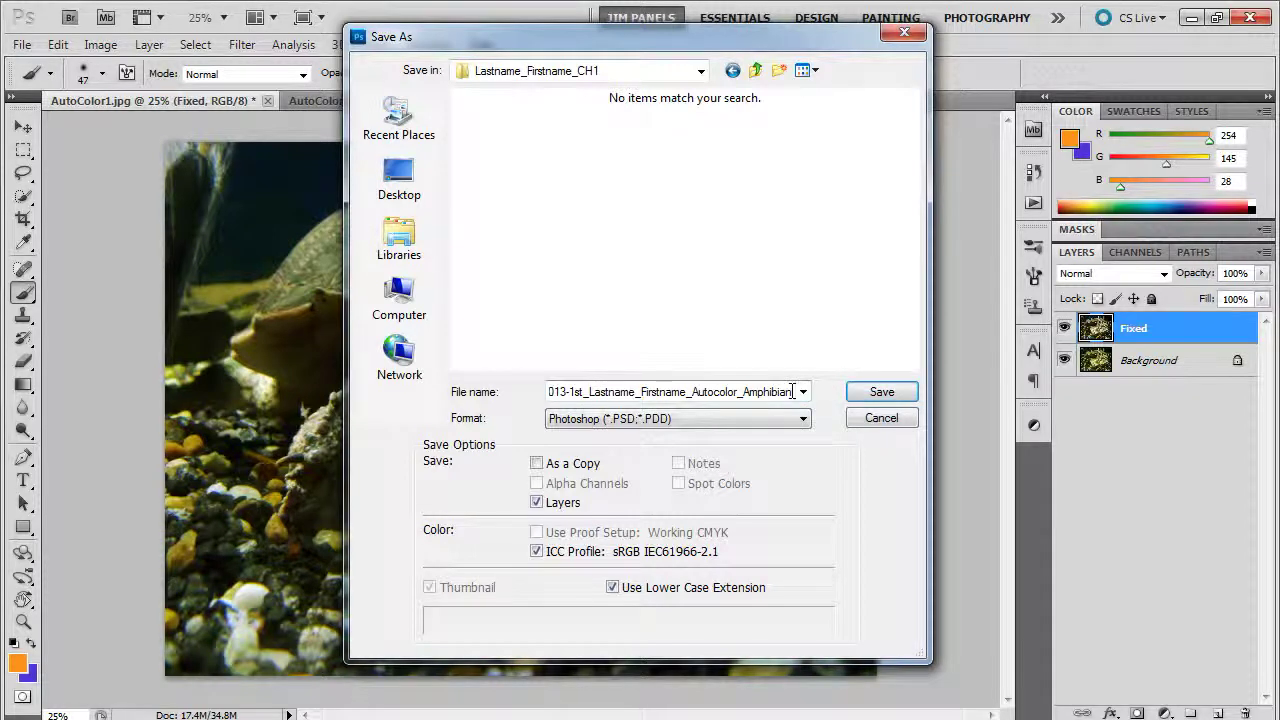
pyautogui.click(758, 428)
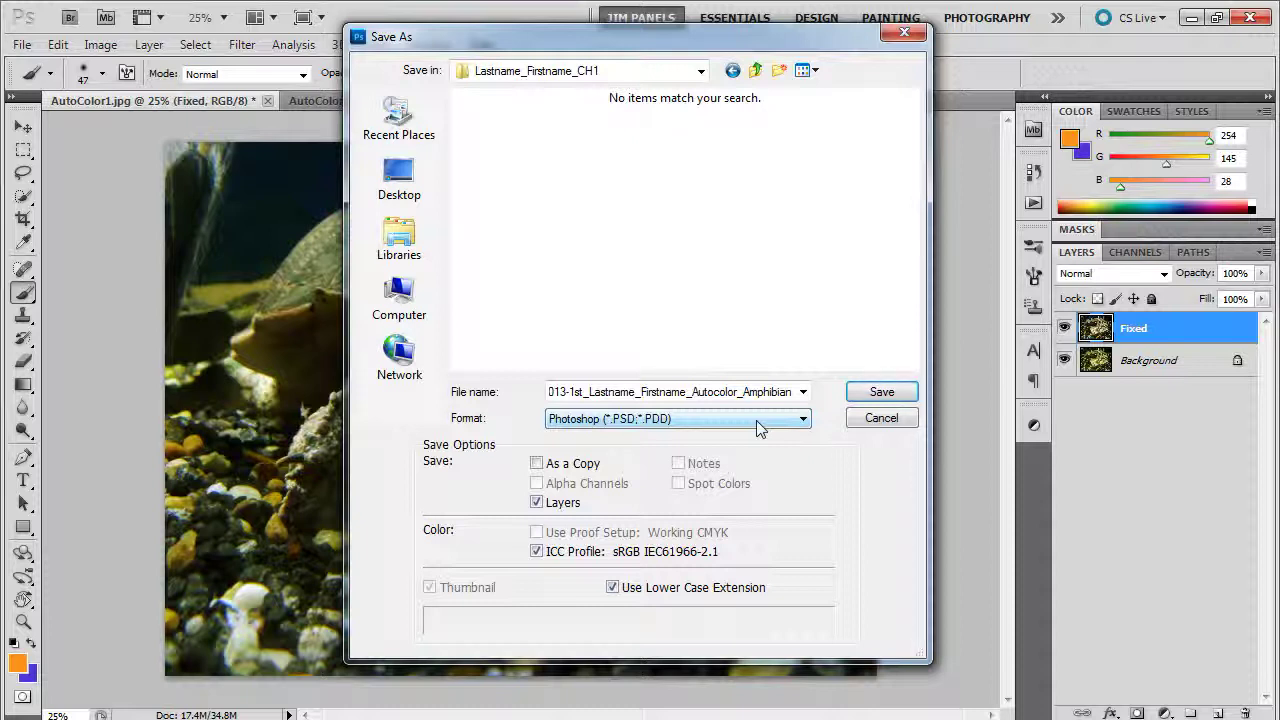
pyautogui.click(792, 393)
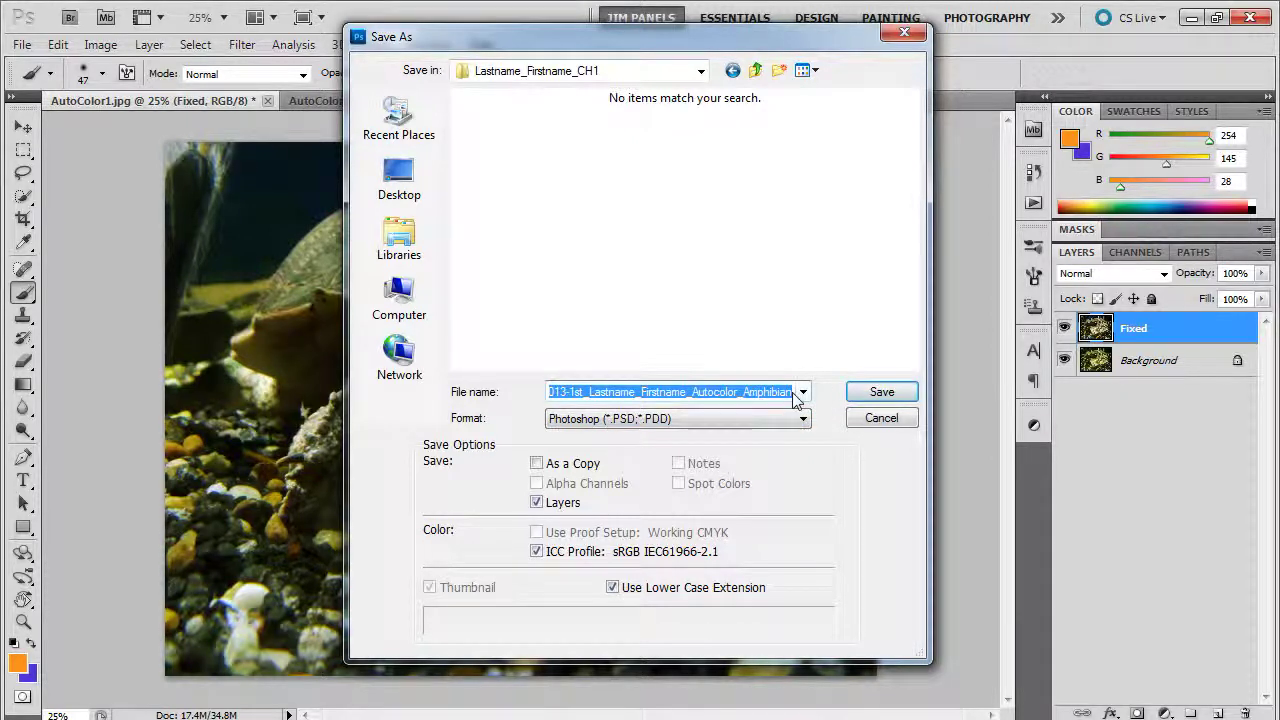
pyautogui.click(790, 393)
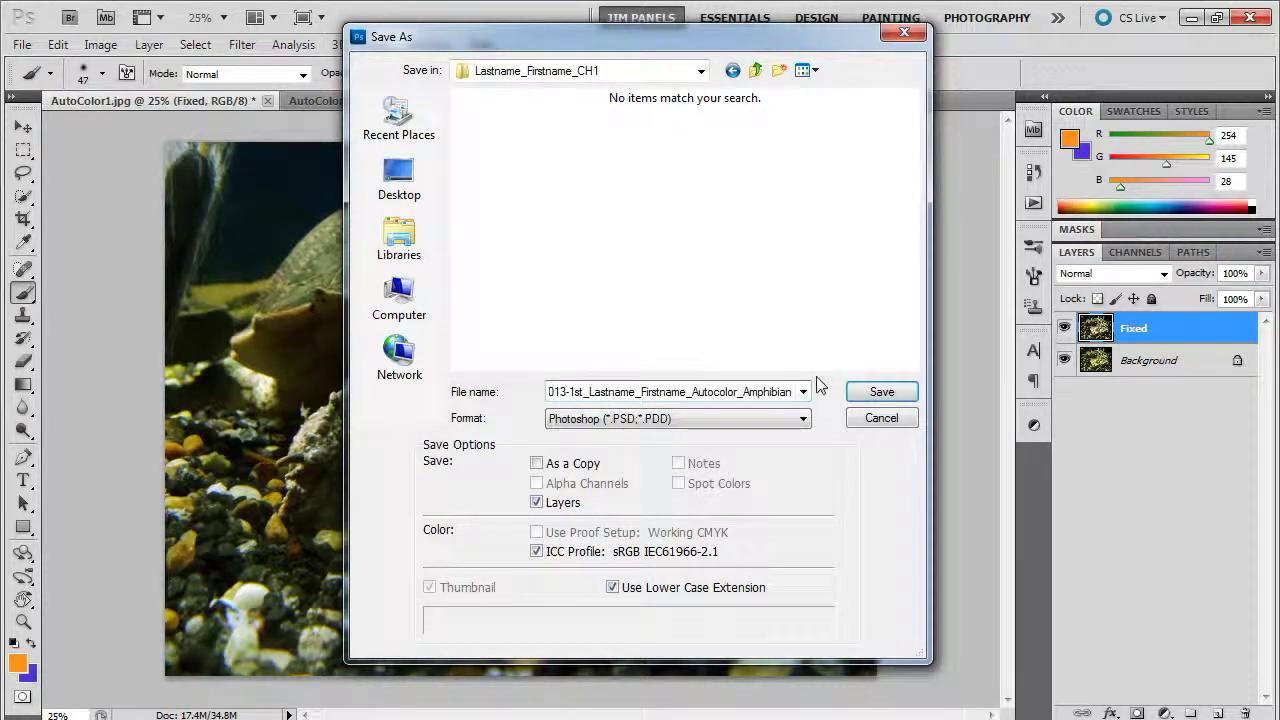
pyautogui.press('Tab')
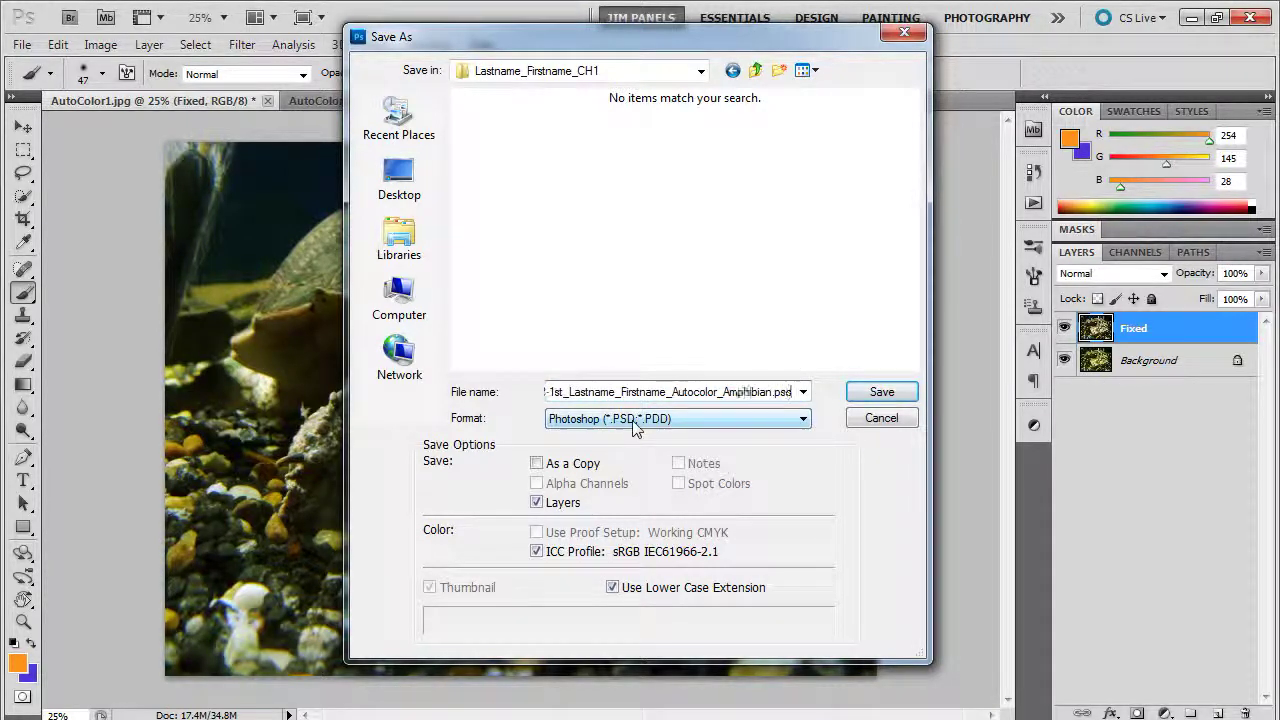
pyautogui.click(778, 392)
# - Save the amphibian PSD, then start Save As for AutoColor2 in the Documents library
pyautogui.click(874, 393)
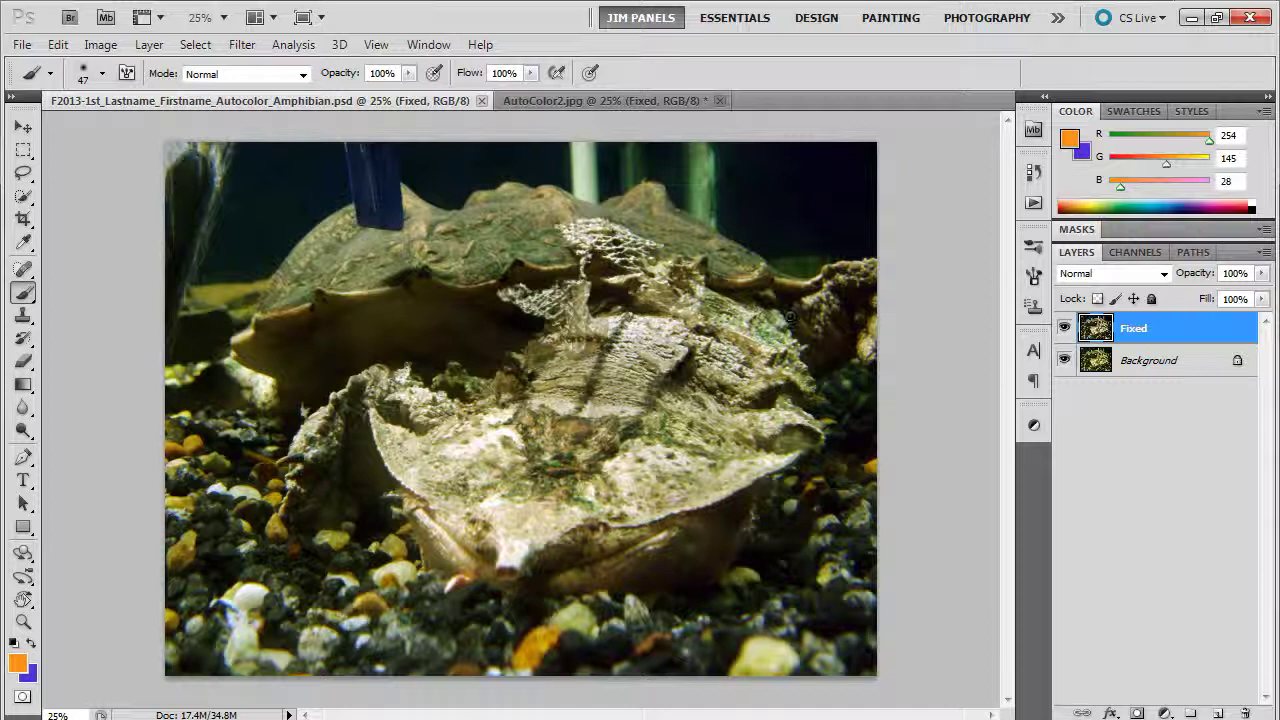
pyautogui.click(608, 104)
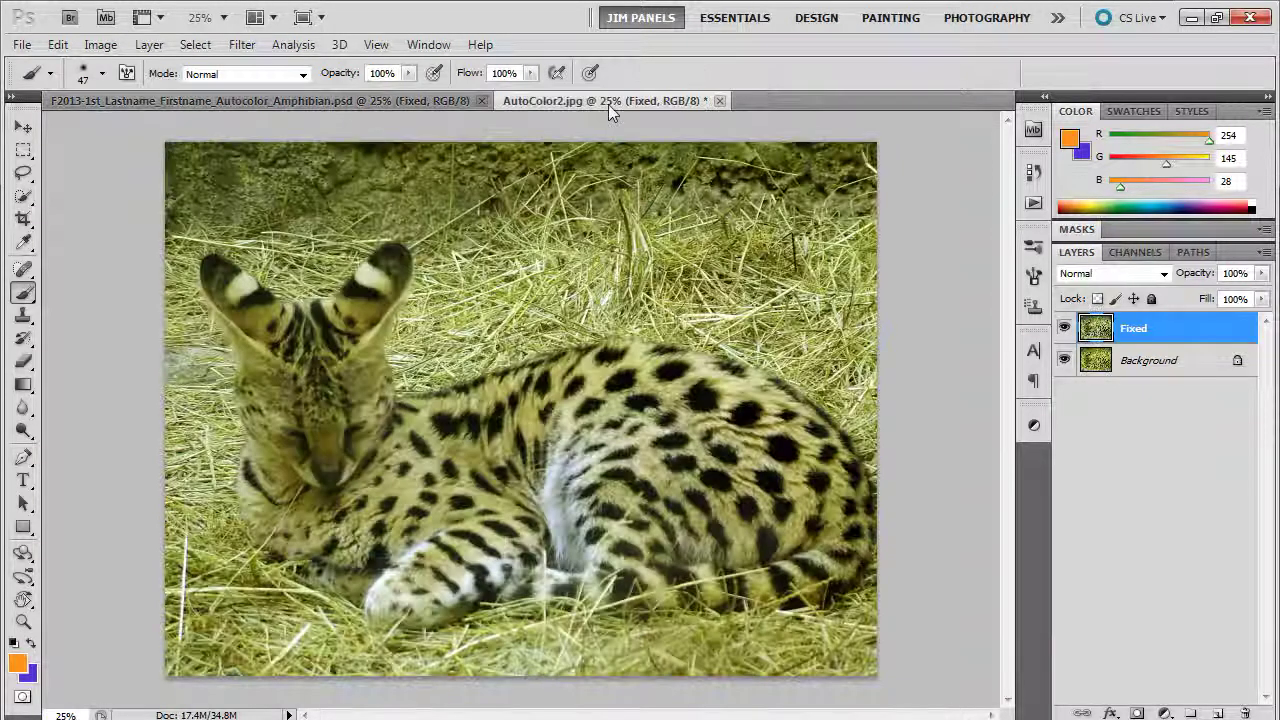
pyautogui.click(21, 44)
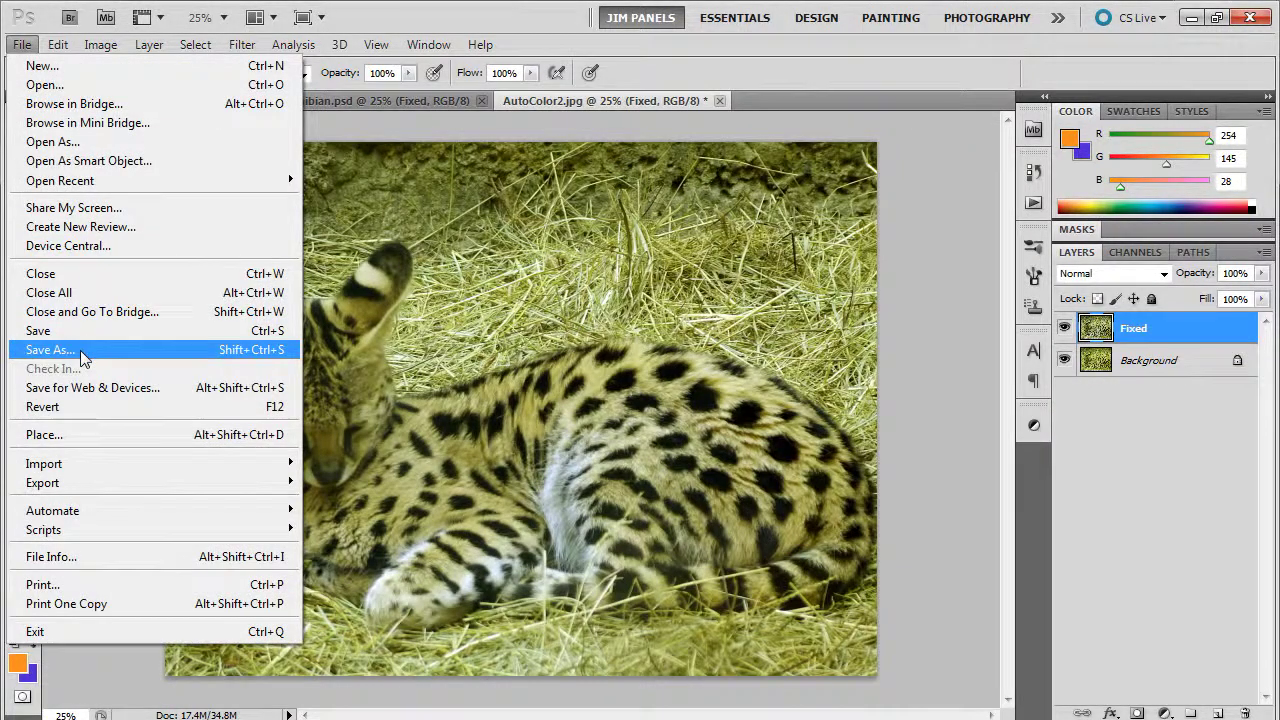
pyautogui.click(50, 350)
pyautogui.click(407, 258)
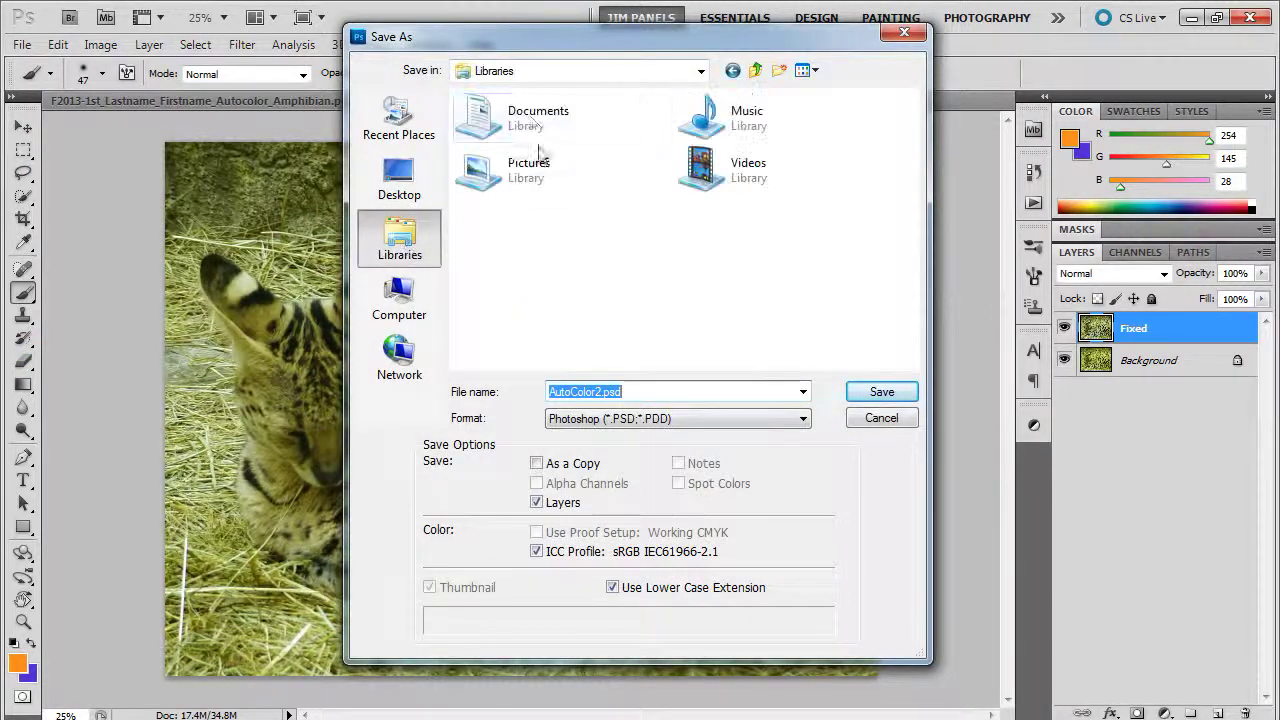
pyautogui.doubleClick(537, 148)
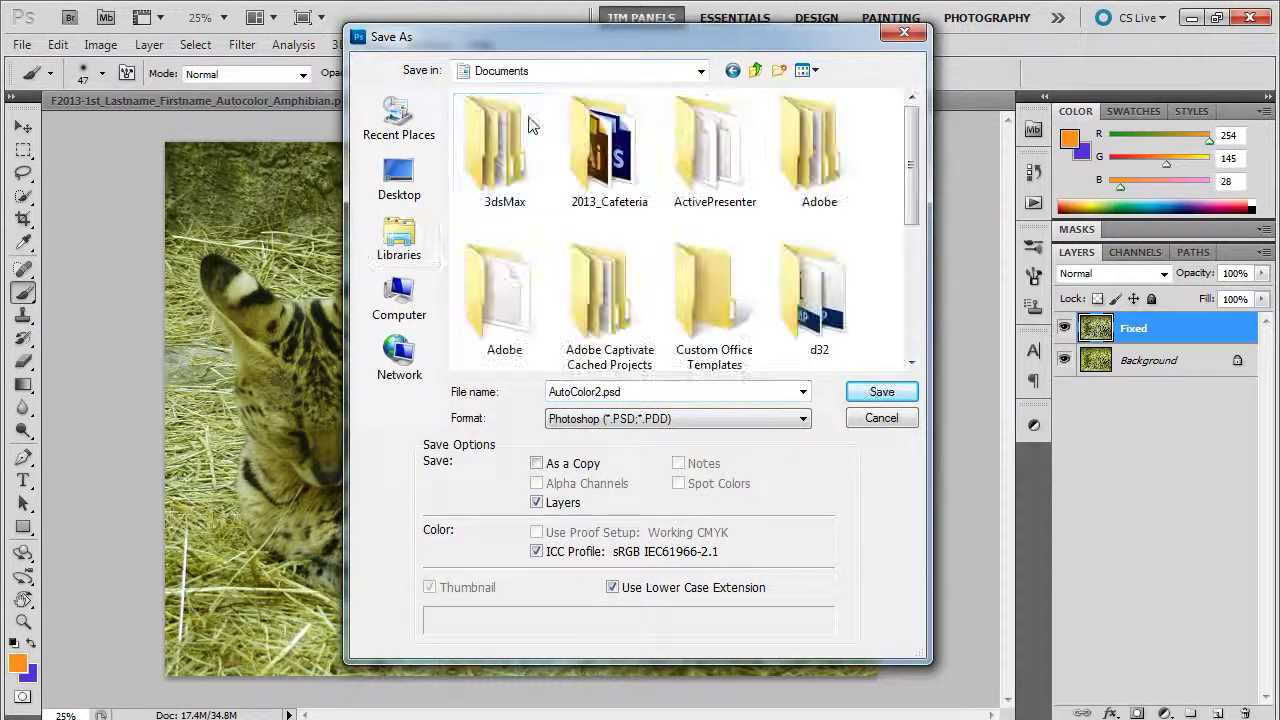
pyautogui.scroll(-1, 812, 295)
# - In the CH1 folder, reuse the Amphibian file name, replace 'Amphibian' with 'Lynx', and save
pyautogui.doubleClick(815, 295)
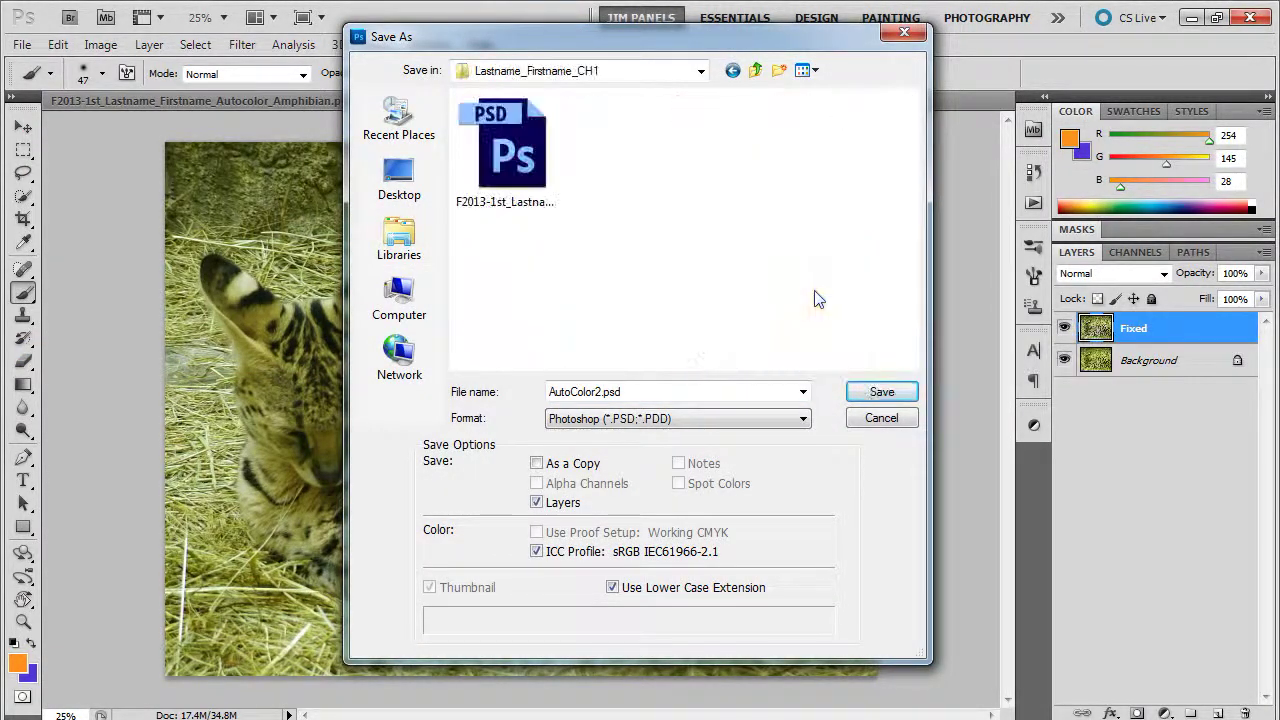
pyautogui.click(526, 172)
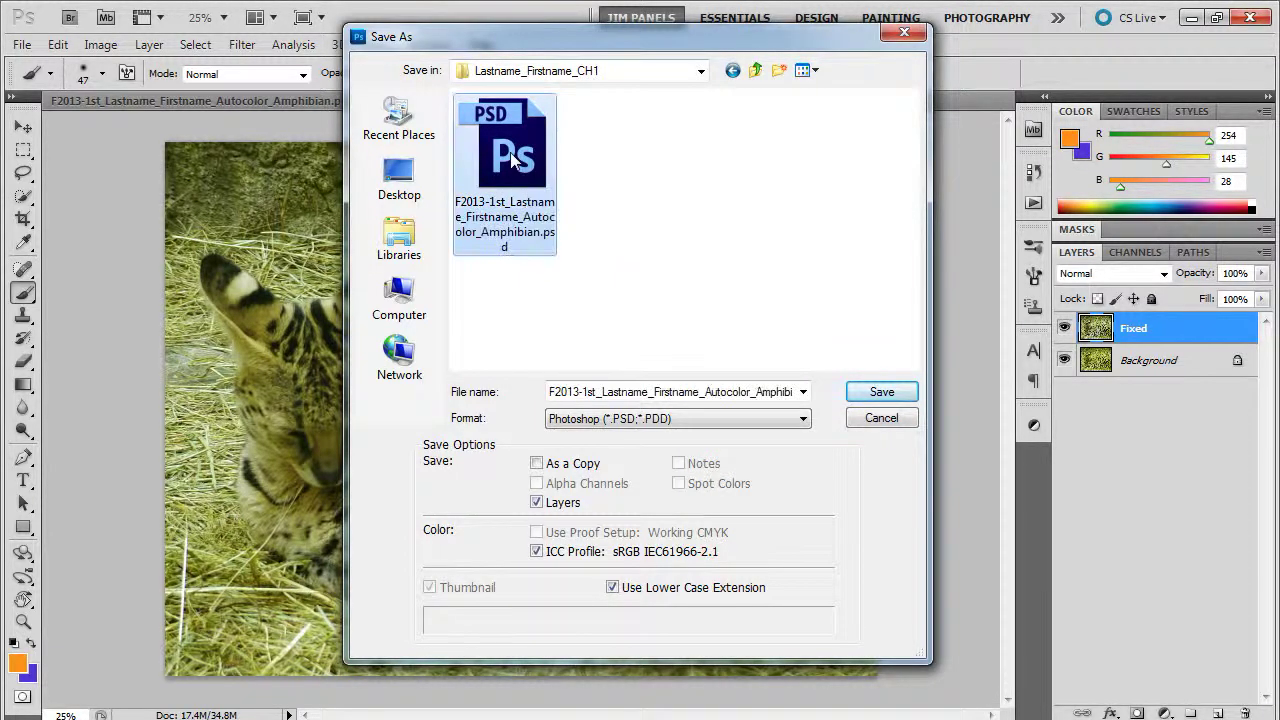
pyautogui.doubleClick(623, 391)
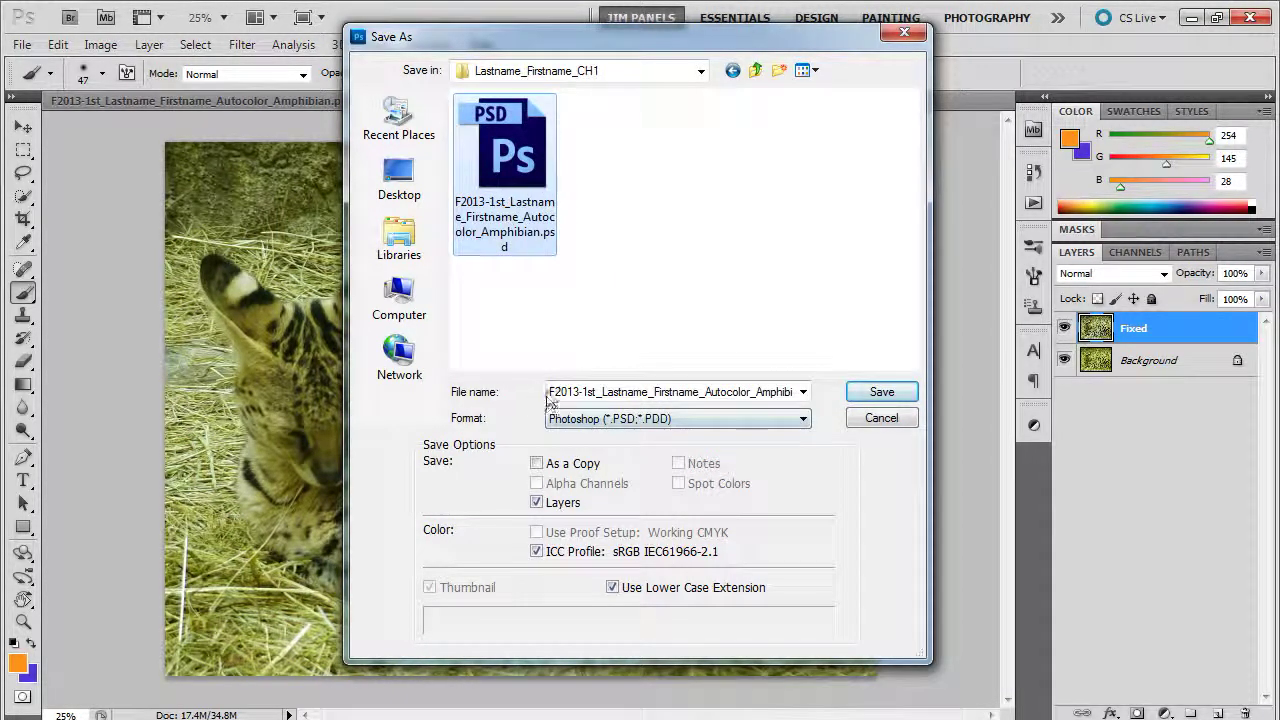
pyautogui.click(585, 392)
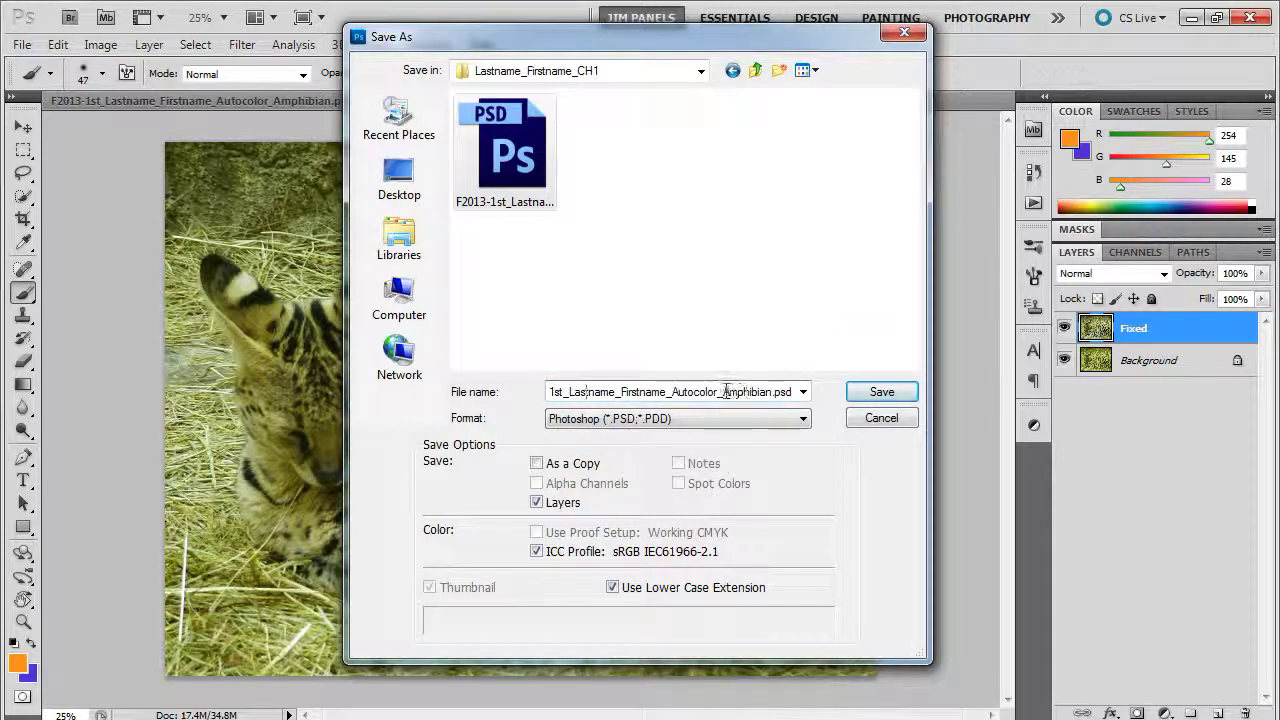
pyautogui.moveTo(722, 392); pyautogui.dragTo(773, 392)
pyautogui.write('Ly')
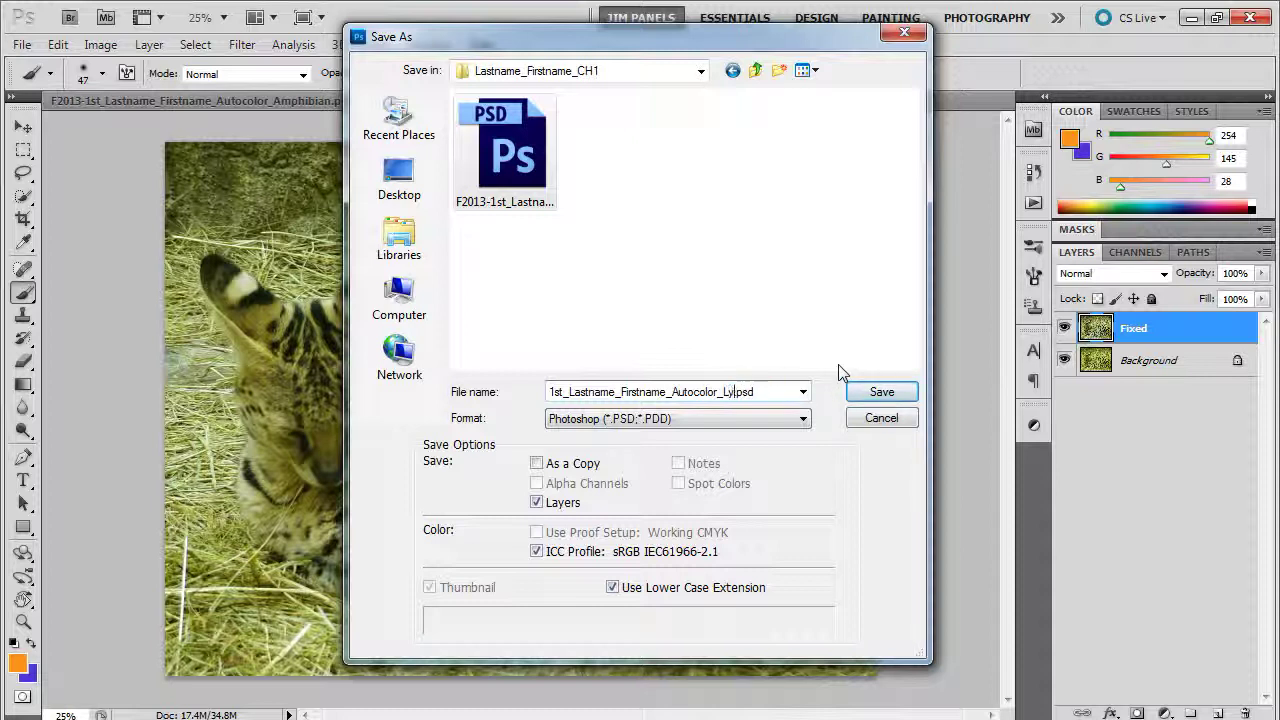
pyautogui.write('nx')
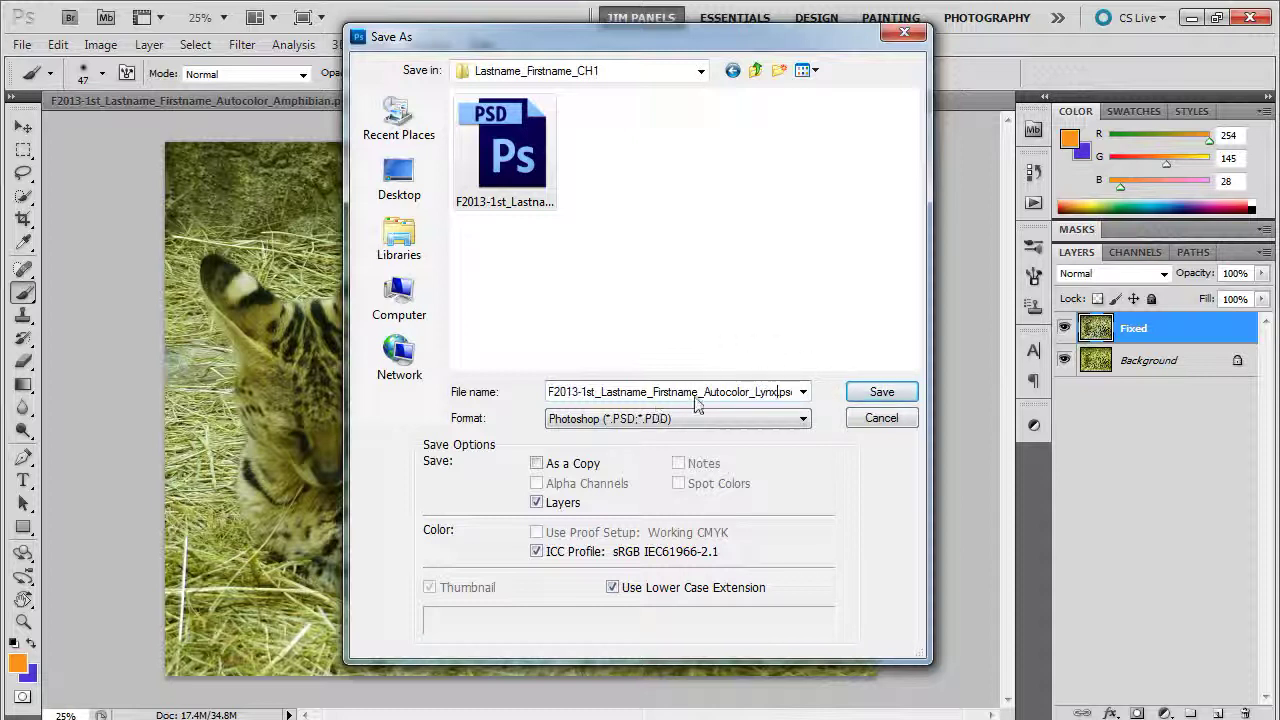
pyautogui.click(668, 420)
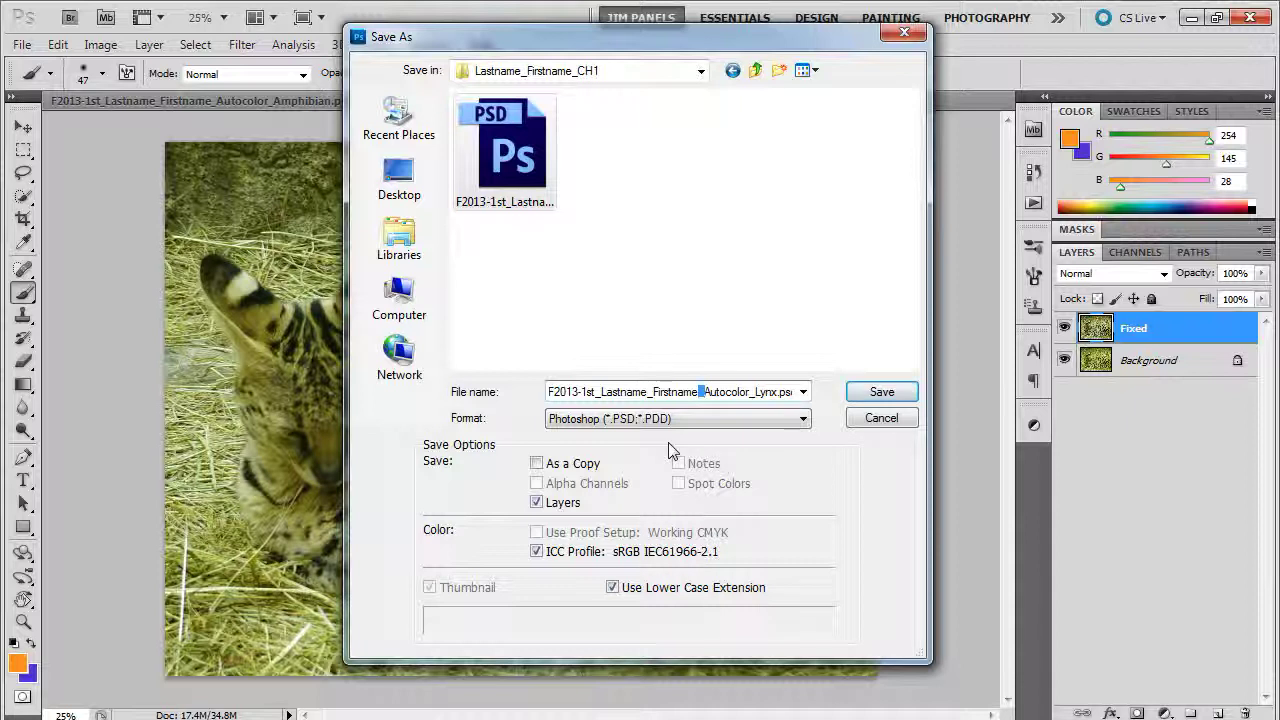
pyautogui.click(876, 393)
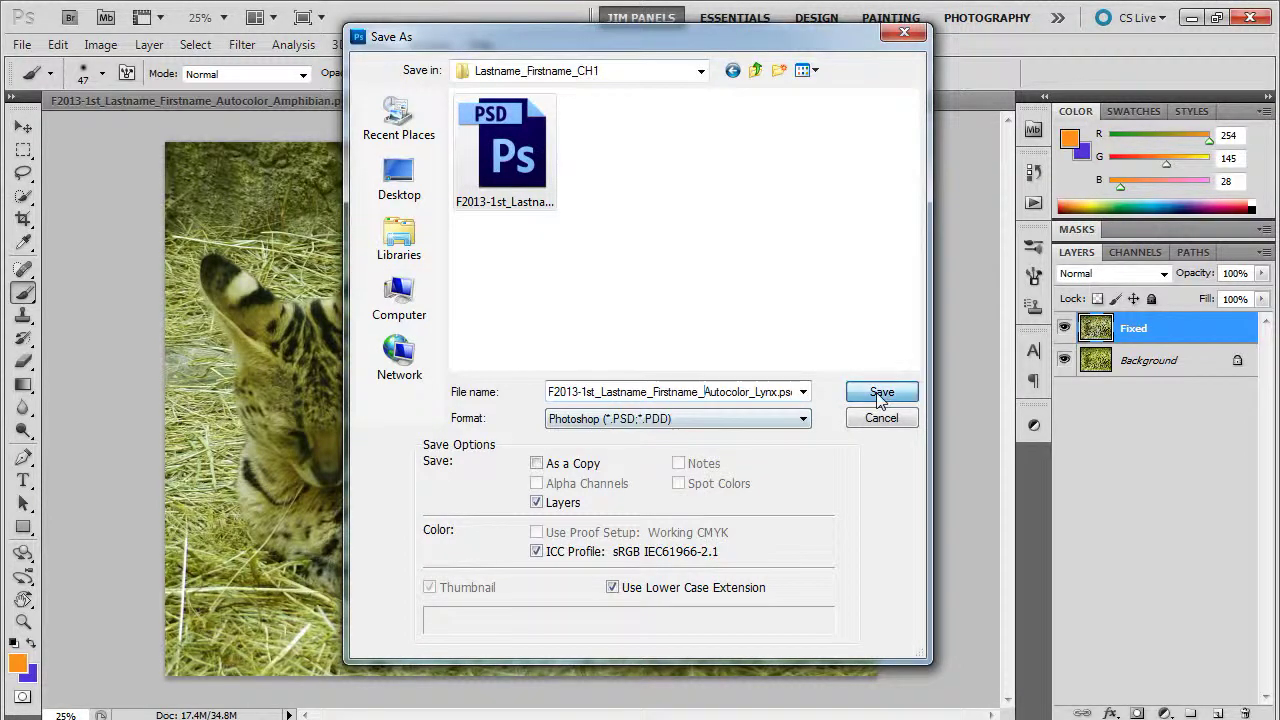